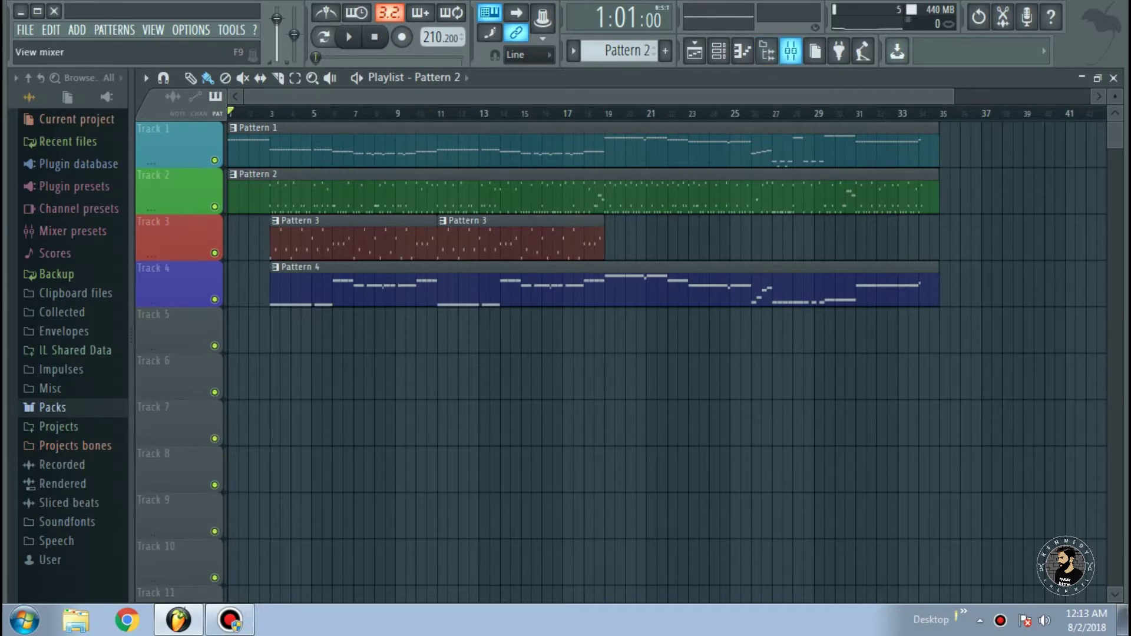
- Open the mixer and enlarge its window until the insert tracks, panning controls and equalizer section can all be viewed
{"action": "left_click", "coordinate": [790, 52]}
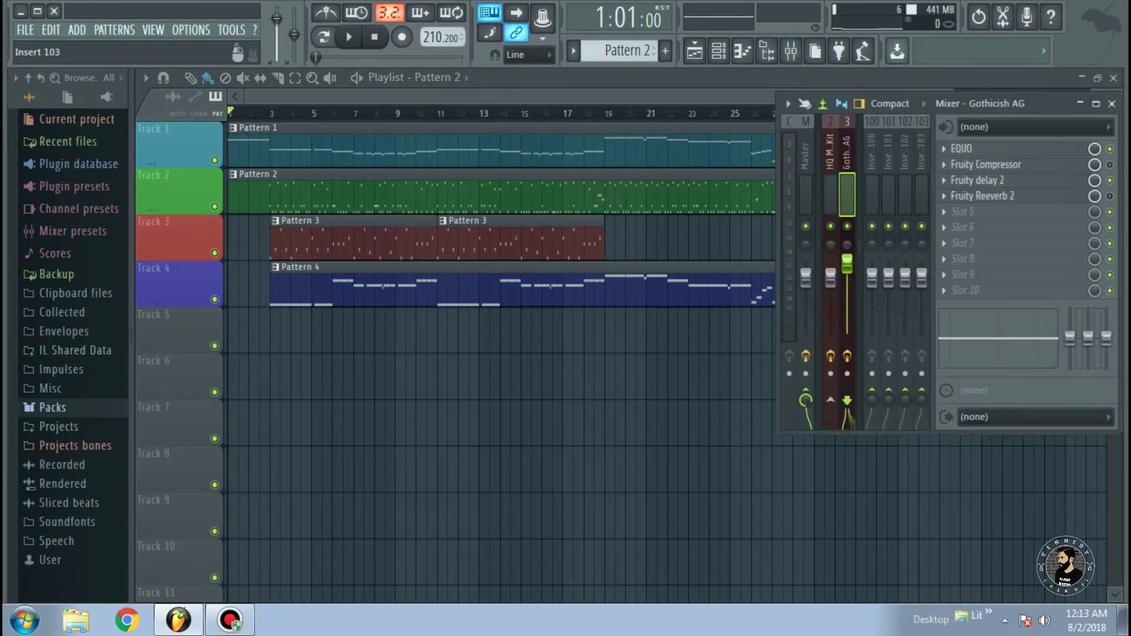
{"action": "left_click_drag", "start_coordinate": [1051, 104], "coordinate": [718, 194]}
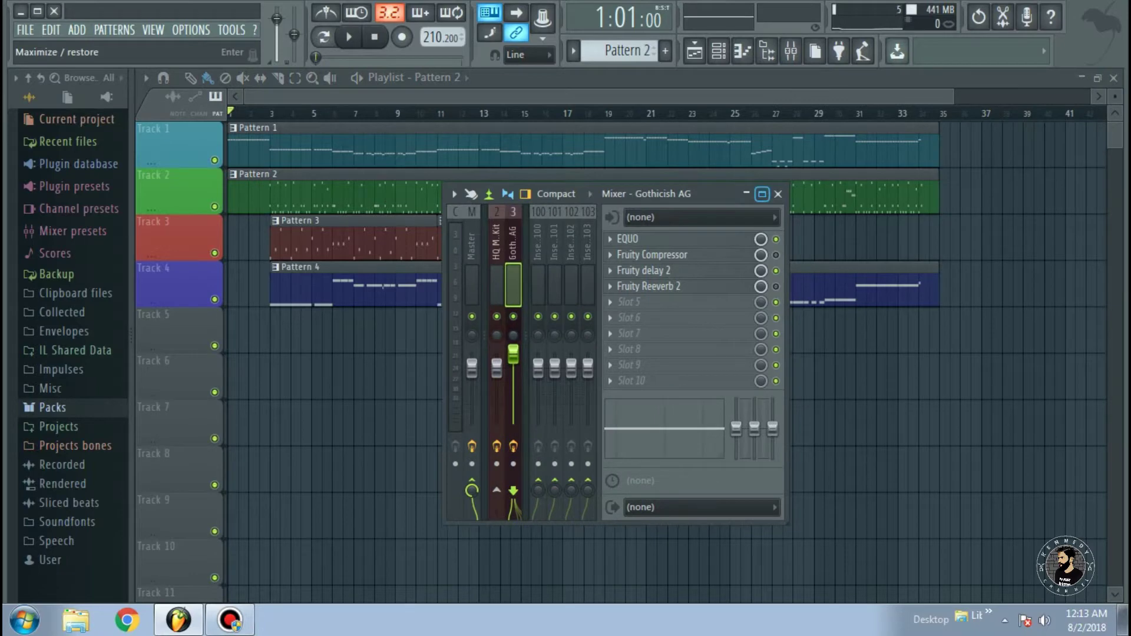
{"action": "left_click", "coordinate": [762, 194]}
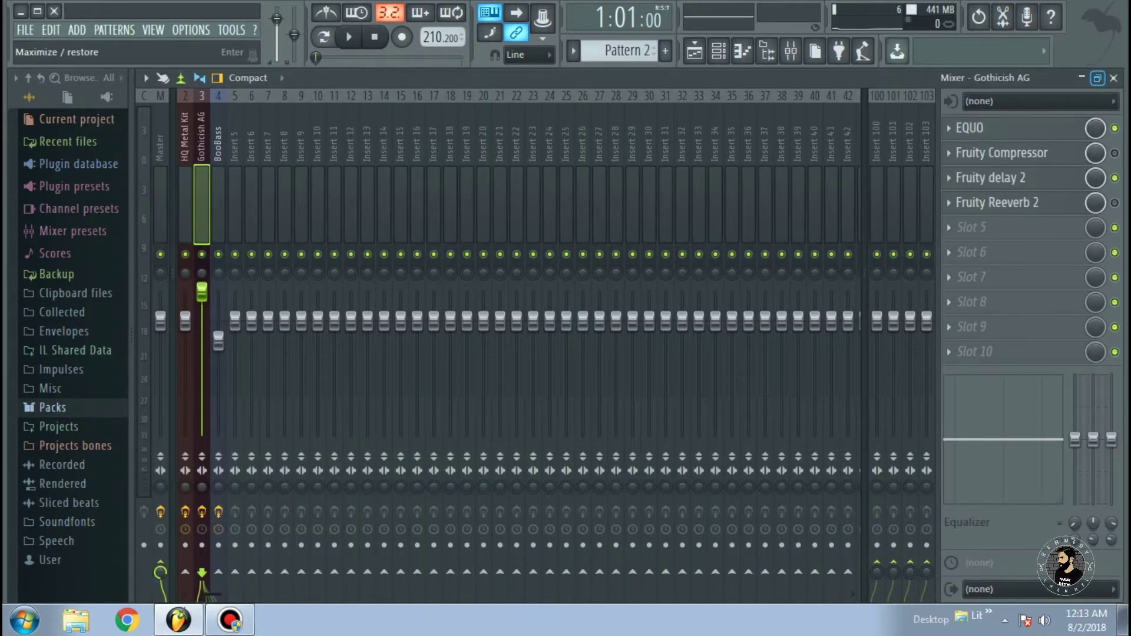
{"action": "left_click", "coordinate": [1096, 77]}
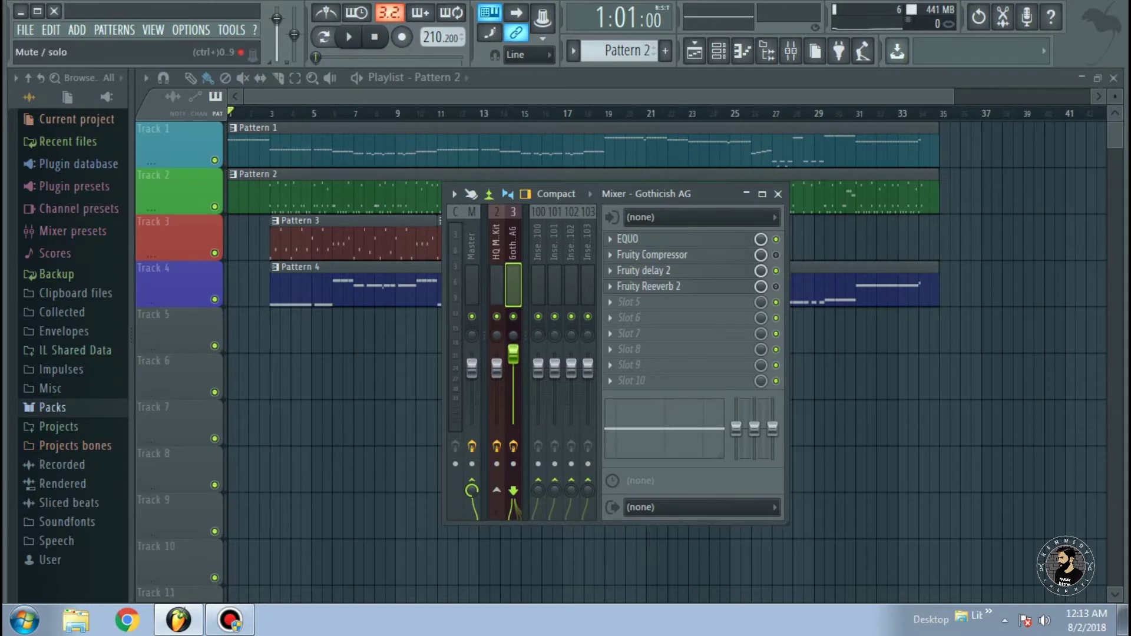
{"action": "left_click_drag", "start_coordinate": [788, 365], "coordinate": [1059, 368]}
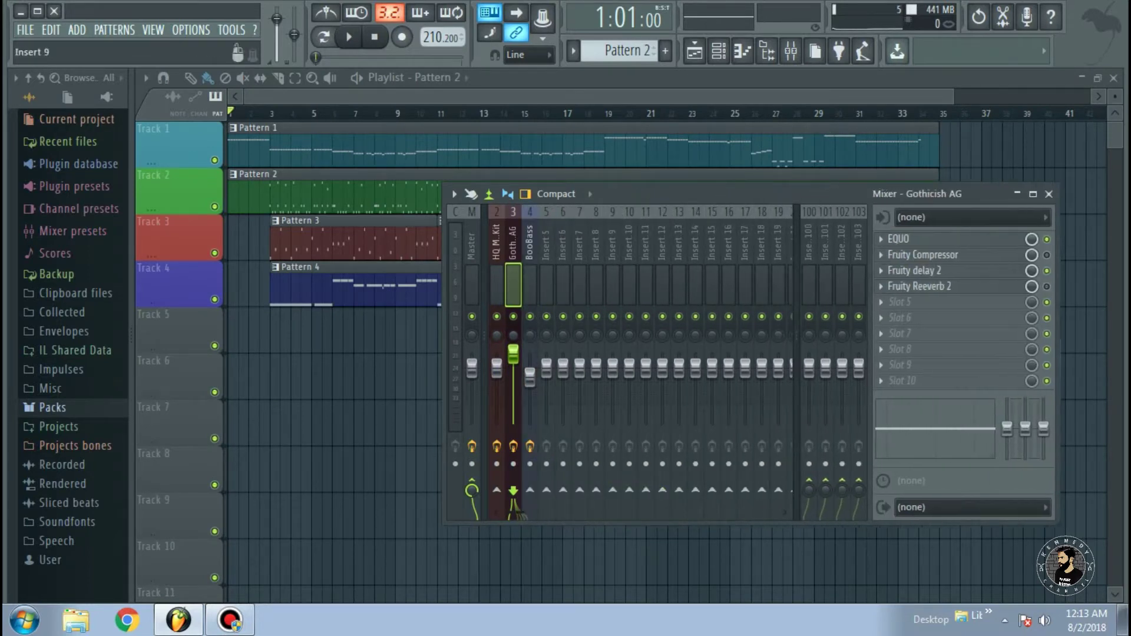
{"action": "left_click_drag", "start_coordinate": [446, 354], "coordinate": [135, 353]}
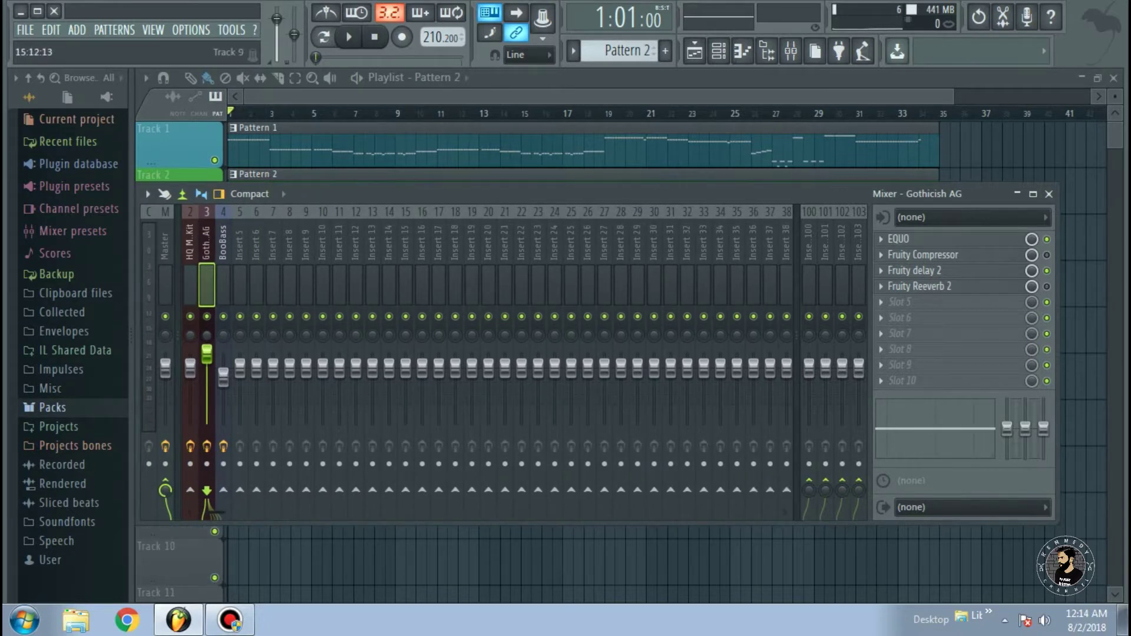
{"action": "left_click_drag", "start_coordinate": [571, 523], "coordinate": [571, 601]}
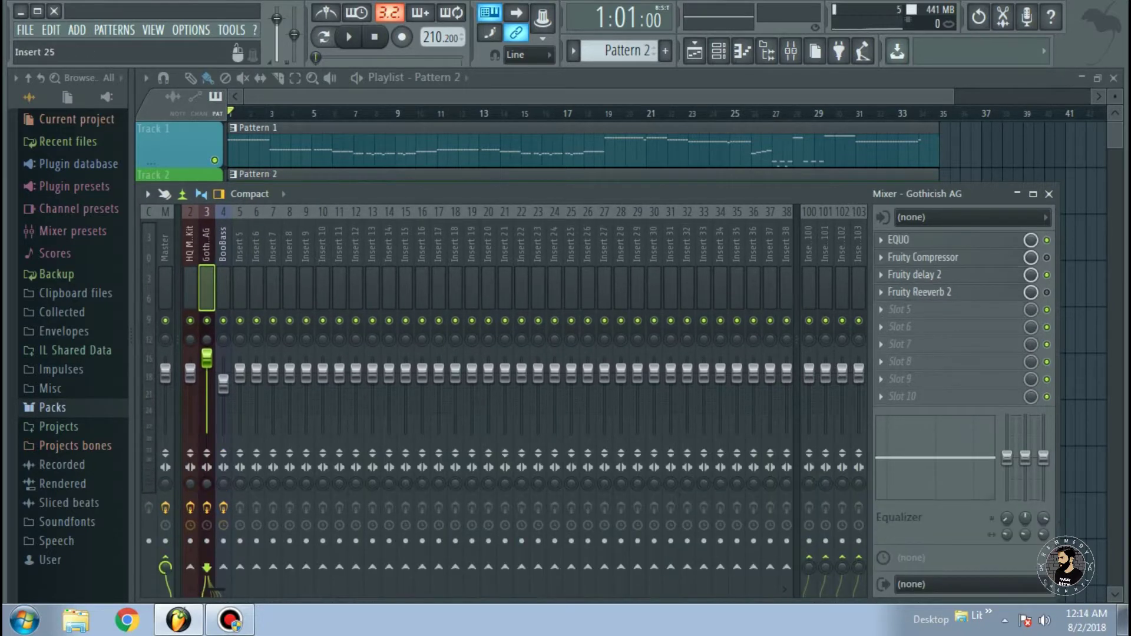
{"action": "left_click_drag", "start_coordinate": [570, 194], "coordinate": [663, 172]}
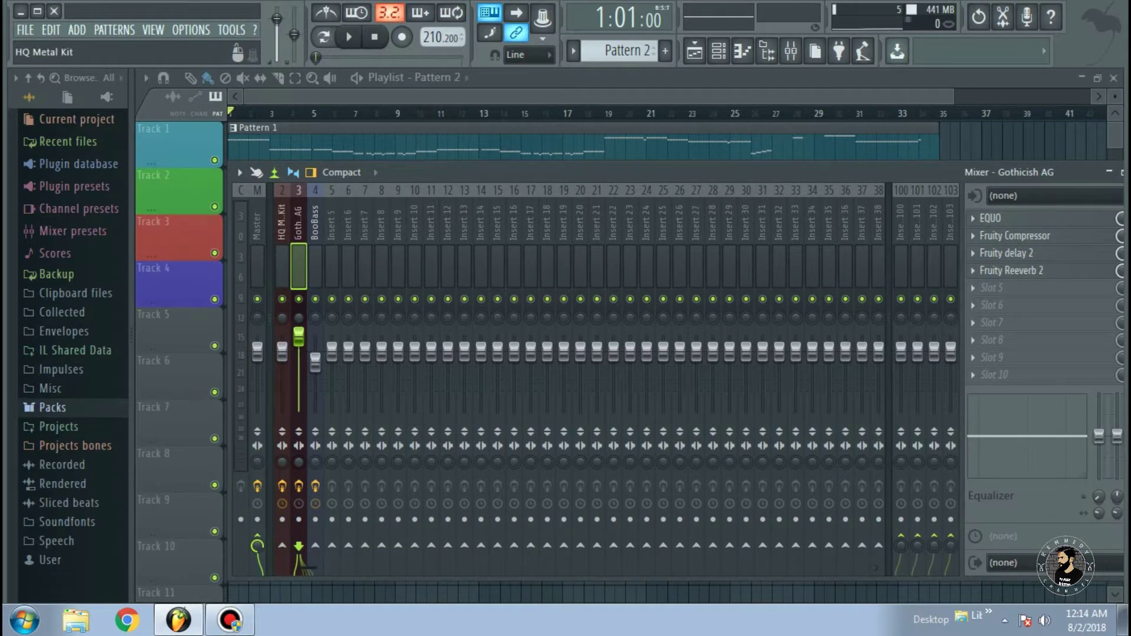
- Inspect the effect slots of the HQ Metal Kit, Gothicish AG and BooBass mixer tracks, and close the mixer
{"action": "left_click", "coordinate": [282, 266]}
{"action": "left_click", "coordinate": [298, 266]}
{"action": "left_click", "coordinate": [315, 266]}
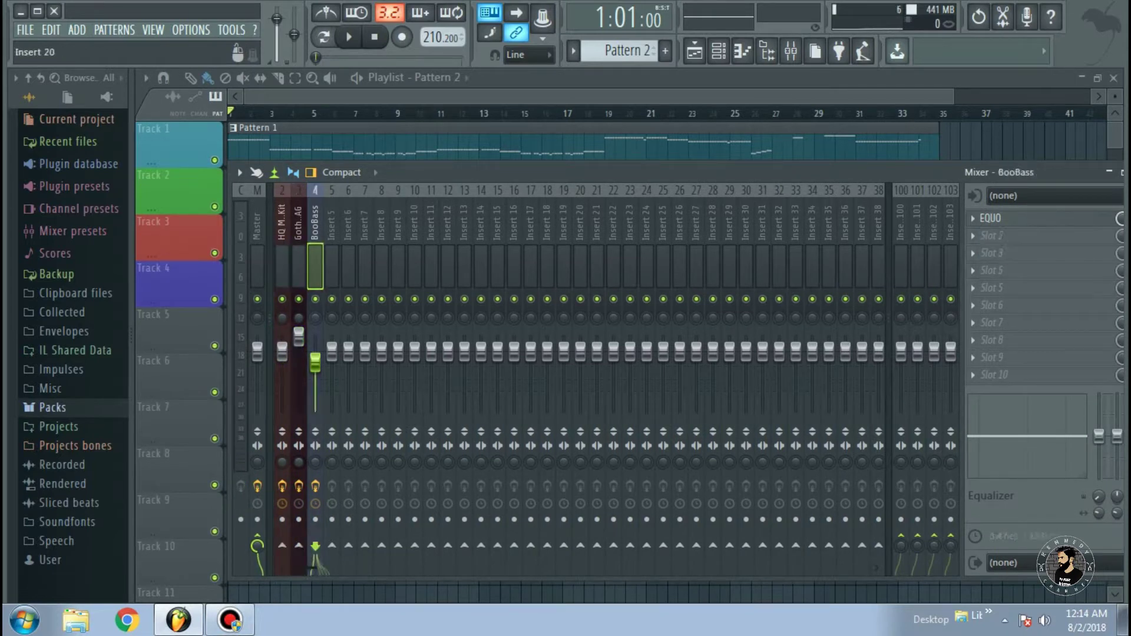
{"action": "left_click_drag", "start_coordinate": [707, 172], "coordinate": [593, 186]}
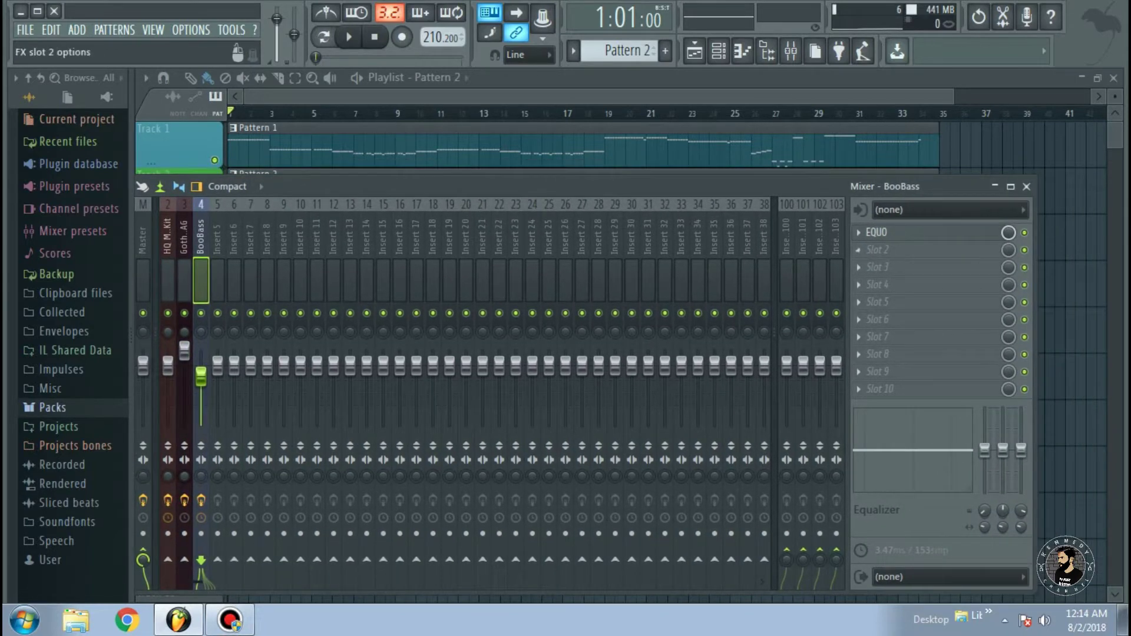
{"action": "left_click", "coordinate": [994, 186]}
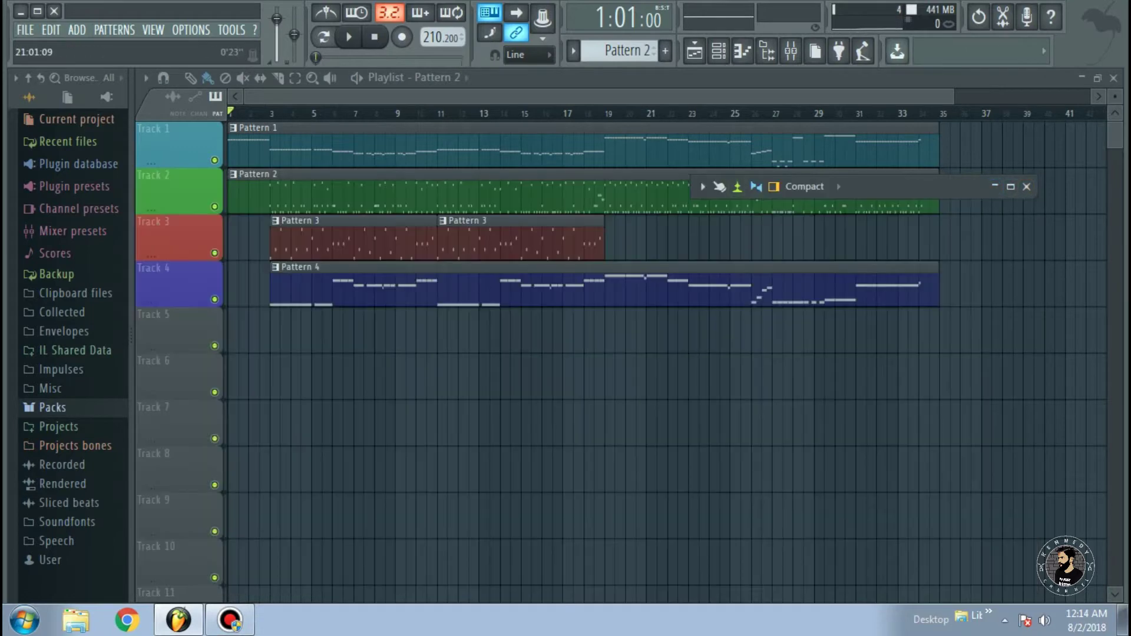
{"action": "left_click", "coordinate": [1026, 186]}
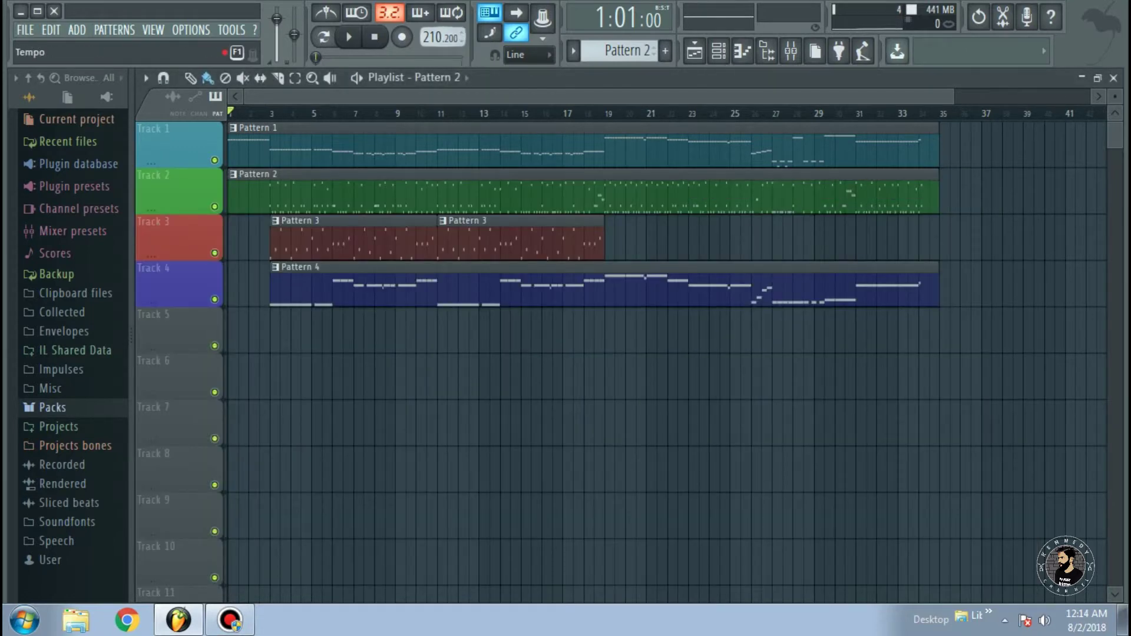
- Play the arrangement from the beginning through the last notes of the patterns and stop playback
{"action": "key", "text": "space"}
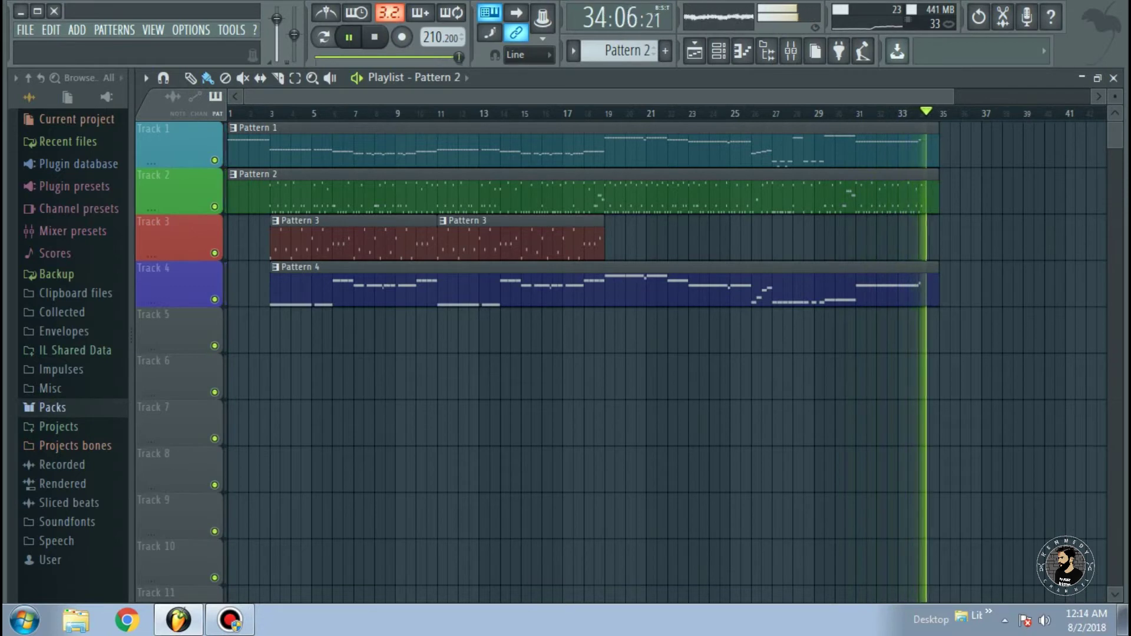
{"action": "left_click", "coordinate": [375, 37]}
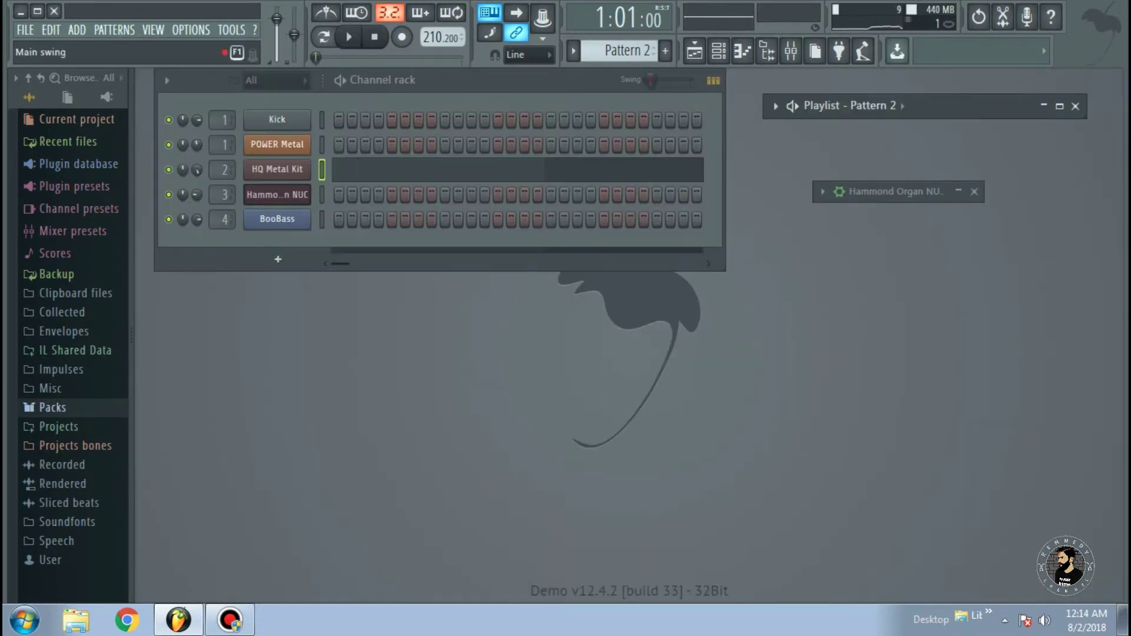
- Switch to Pattern 1 and open the POWER Metal channel's Slayer guitar instrument
{"action": "left_click_drag", "start_coordinate": [627, 51], "coordinate": [627, 58]}
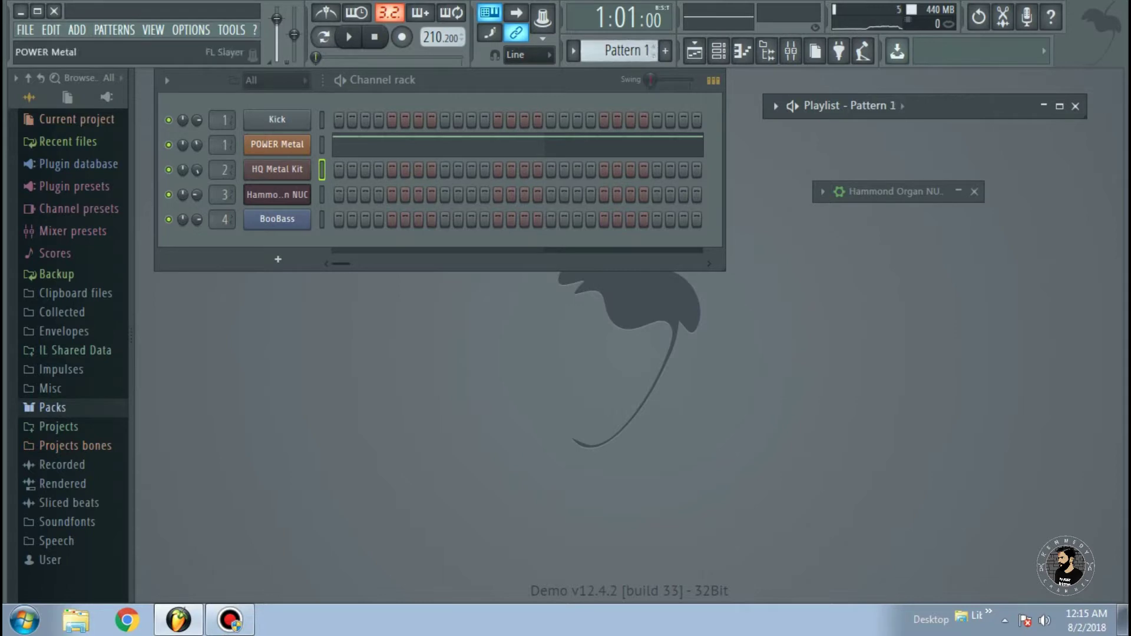
{"action": "left_click", "coordinate": [277, 145]}
{"action": "left_click", "coordinate": [712, 100]}
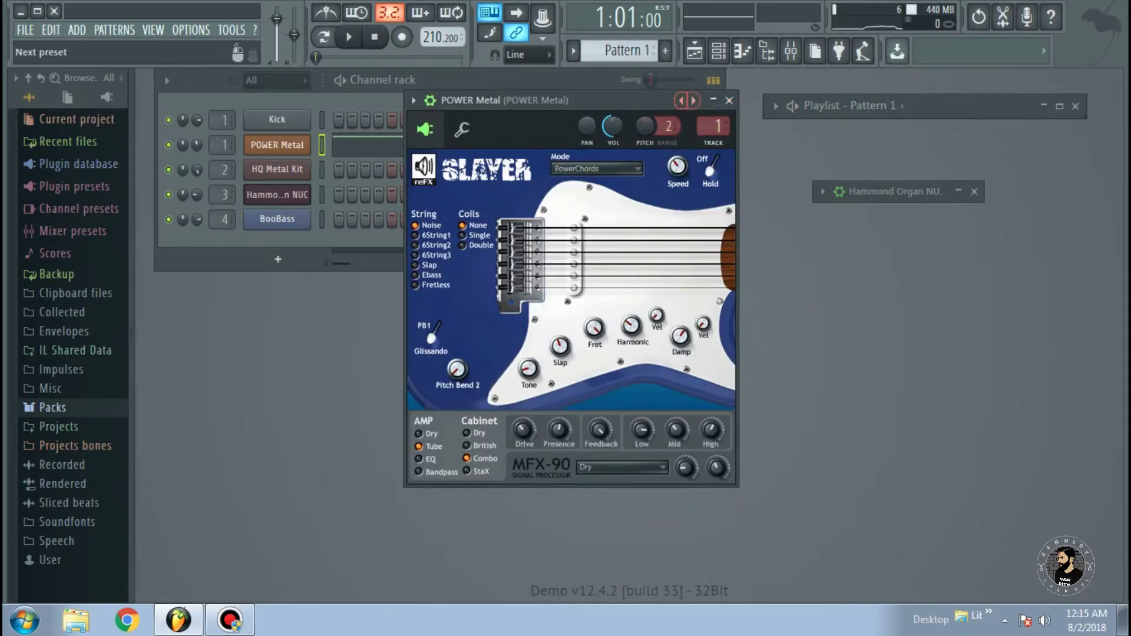
{"action": "left_click", "coordinate": [712, 100]}
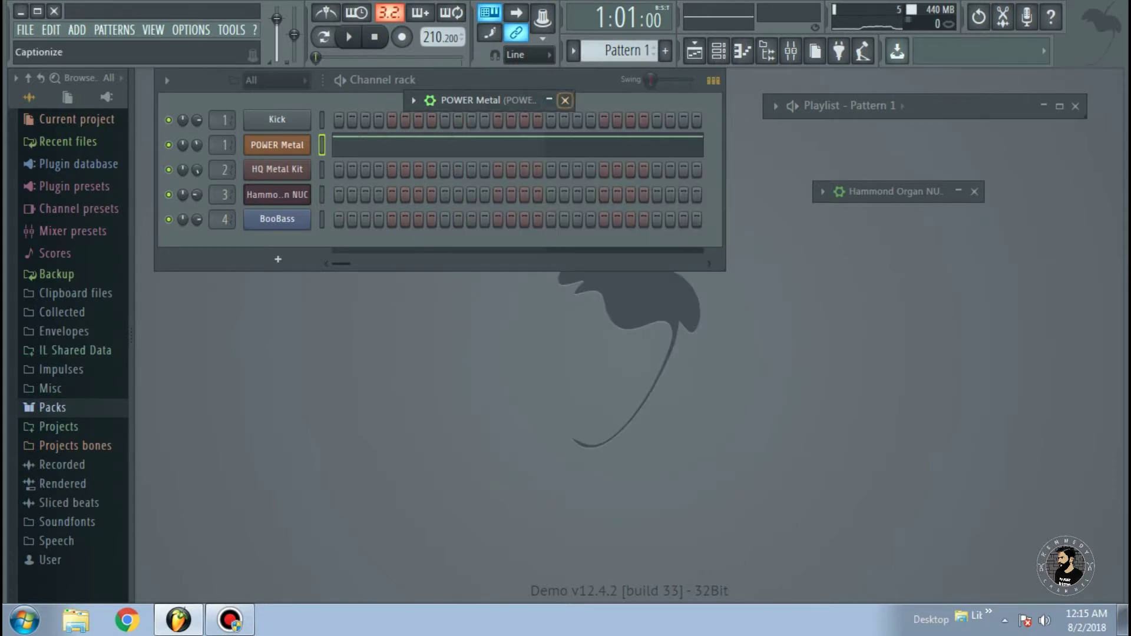
{"action": "left_click", "coordinate": [549, 100]}
- Look through Slayer's preset list and playing modes, keeping the POWER Metal preset and PowerChords mode
{"action": "right_click", "coordinate": [529, 101]}
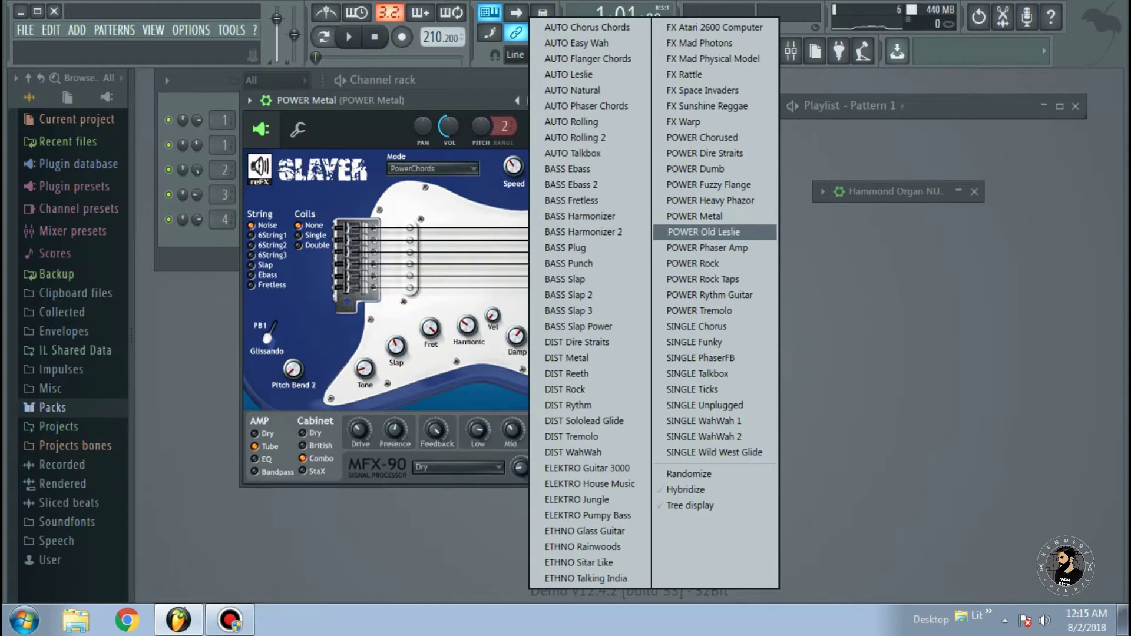
{"action": "left_click", "coordinate": [704, 232]}
{"action": "left_click", "coordinate": [434, 169]}
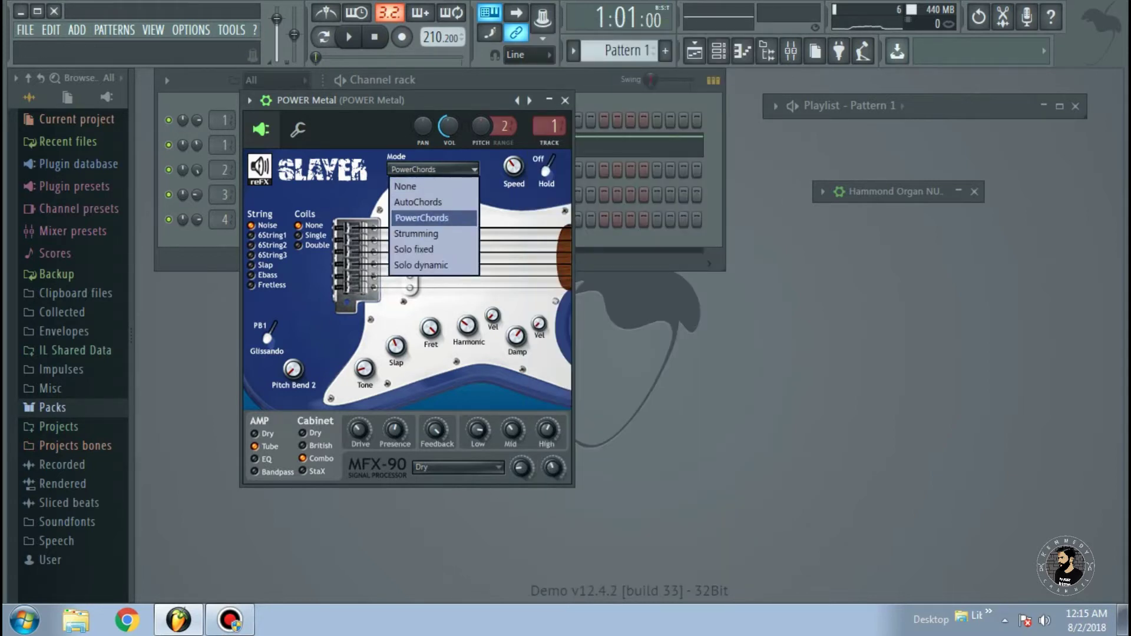
{"action": "key", "text": "Escape"}
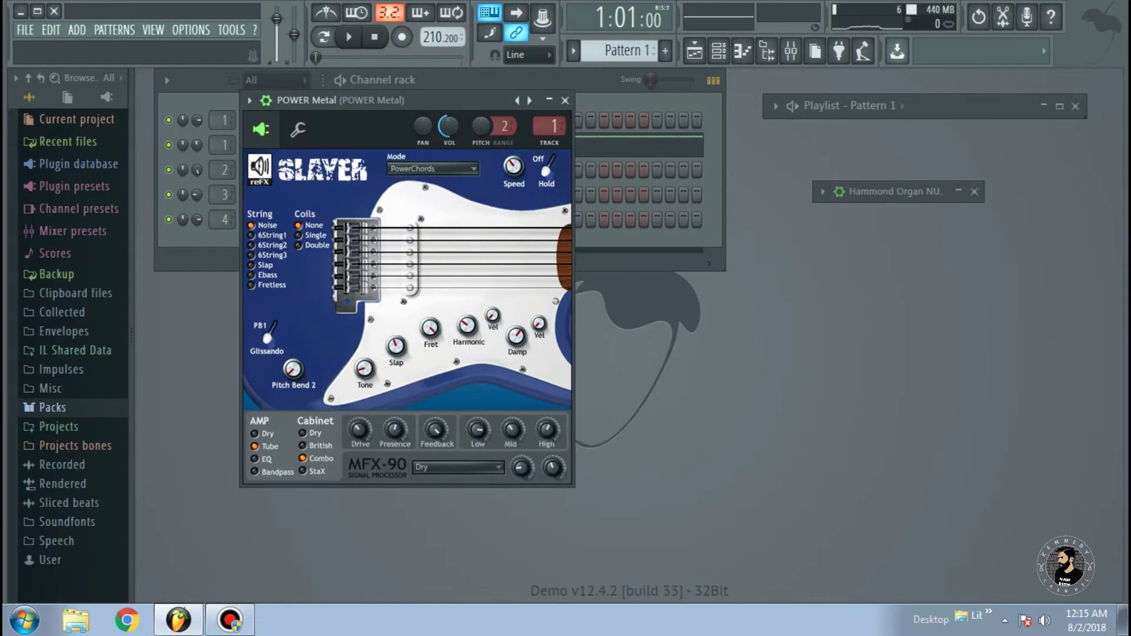
- Review the effect choices of Slayer's MFX-90 processor, leave it on Dry and minimize the instrument window
{"action": "left_click", "coordinate": [458, 468]}
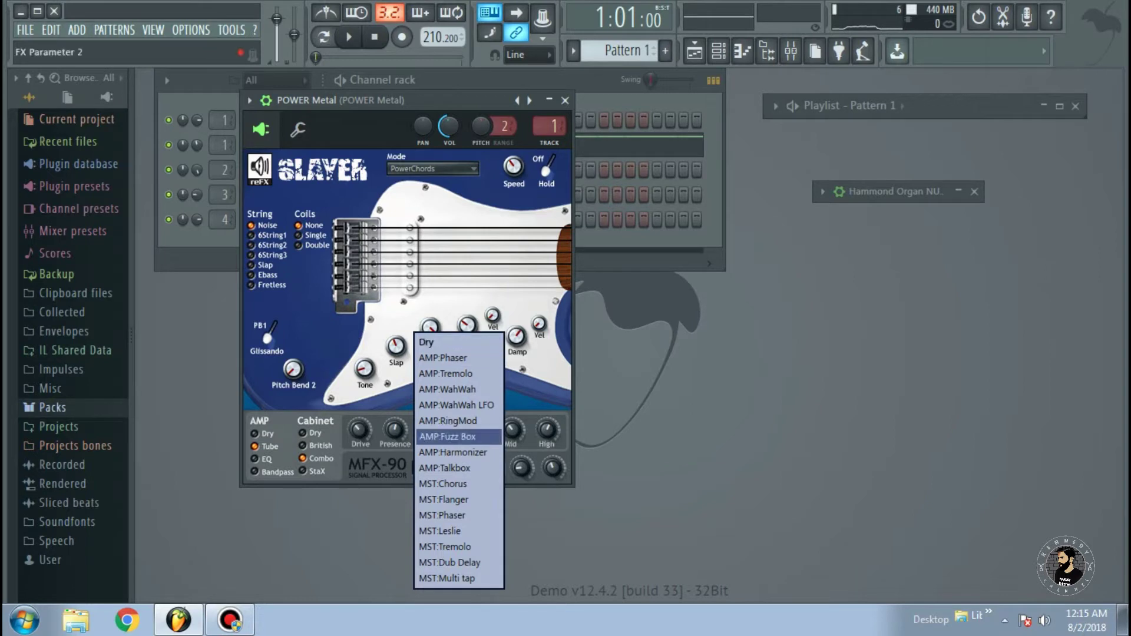
{"action": "left_click", "coordinate": [648, 259]}
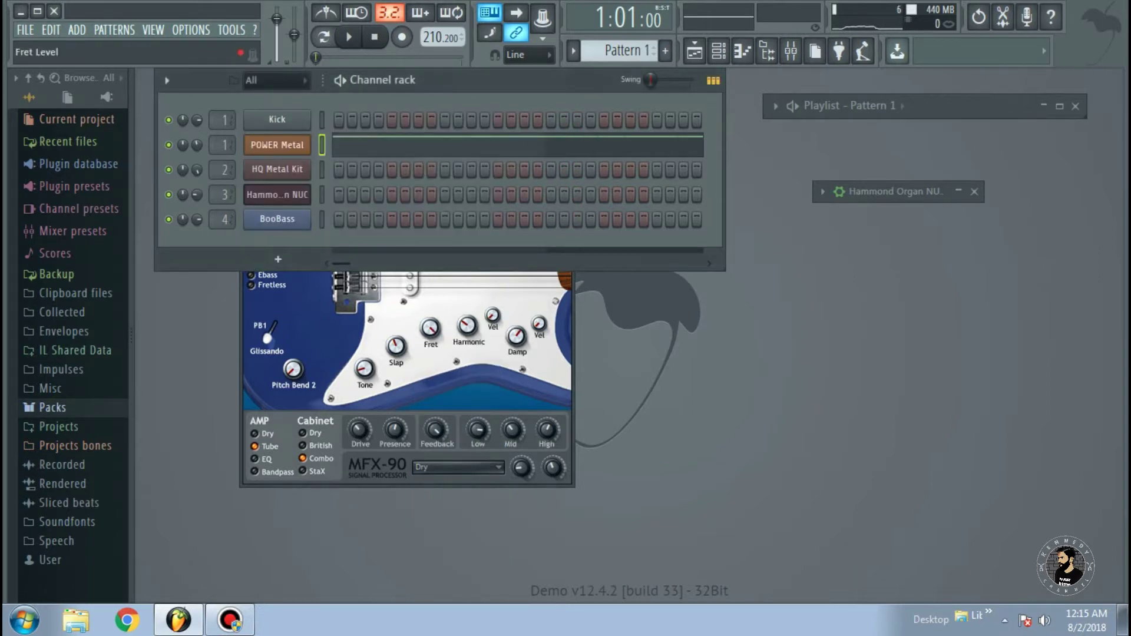
{"action": "left_click", "coordinate": [435, 372]}
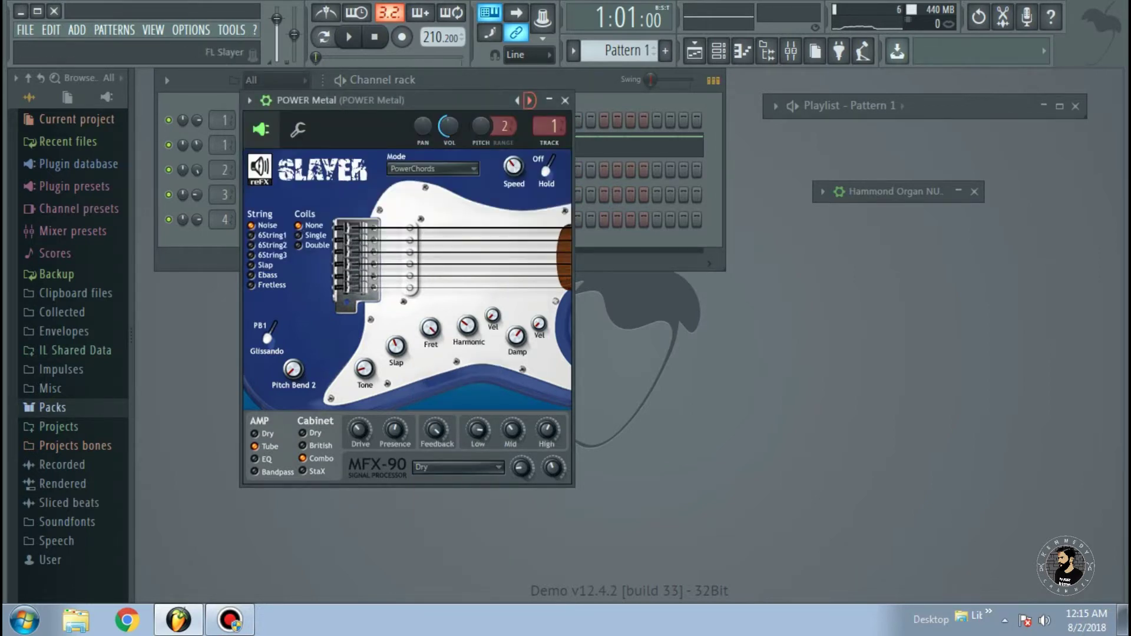
{"action": "left_click", "coordinate": [549, 99]}
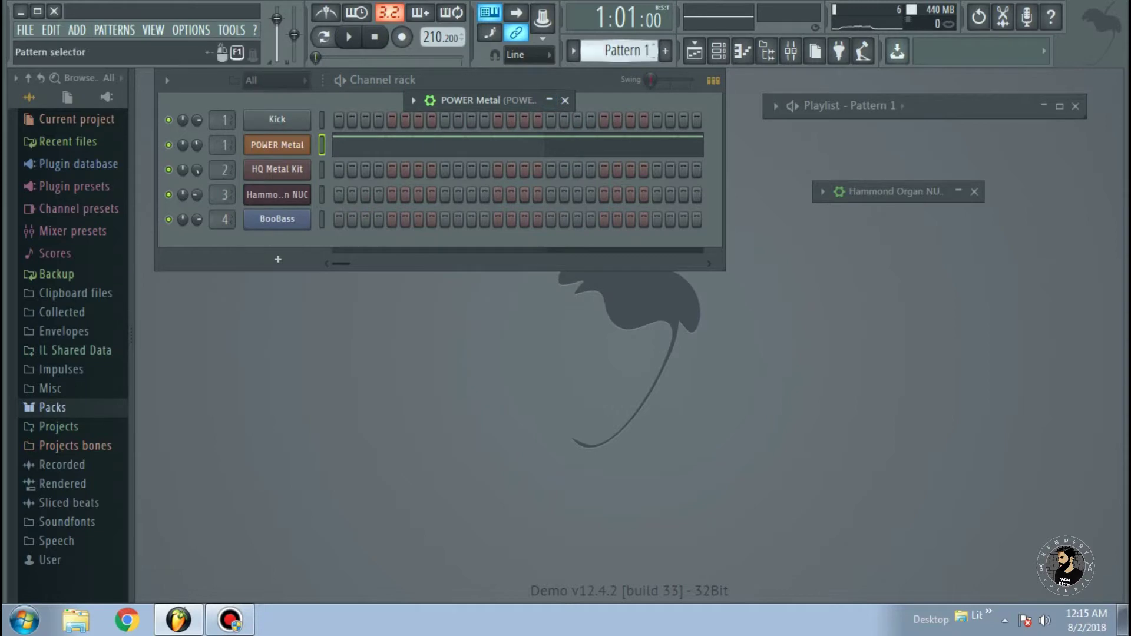
- Switch to Pattern 2 and open the HQ Metal Kit channel's FPC drum instrument
{"action": "scroll", "coordinate": [627, 50], "scroll_direction": "up", "scroll_amount": 1}
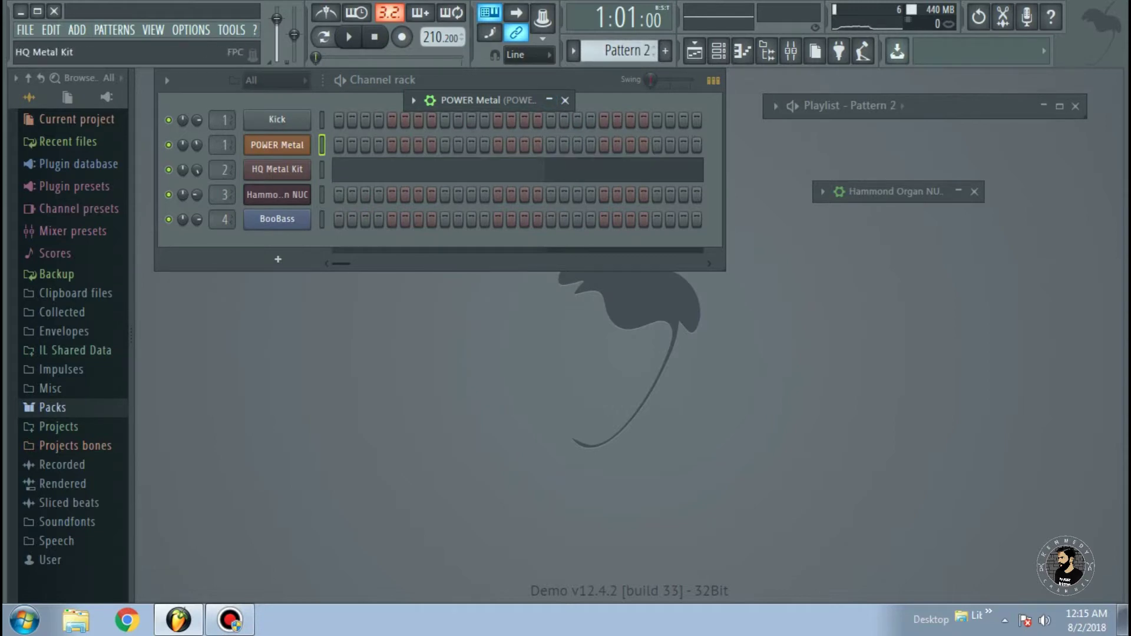
{"action": "left_click", "coordinate": [277, 170]}
{"action": "left_click", "coordinate": [890, 220]}
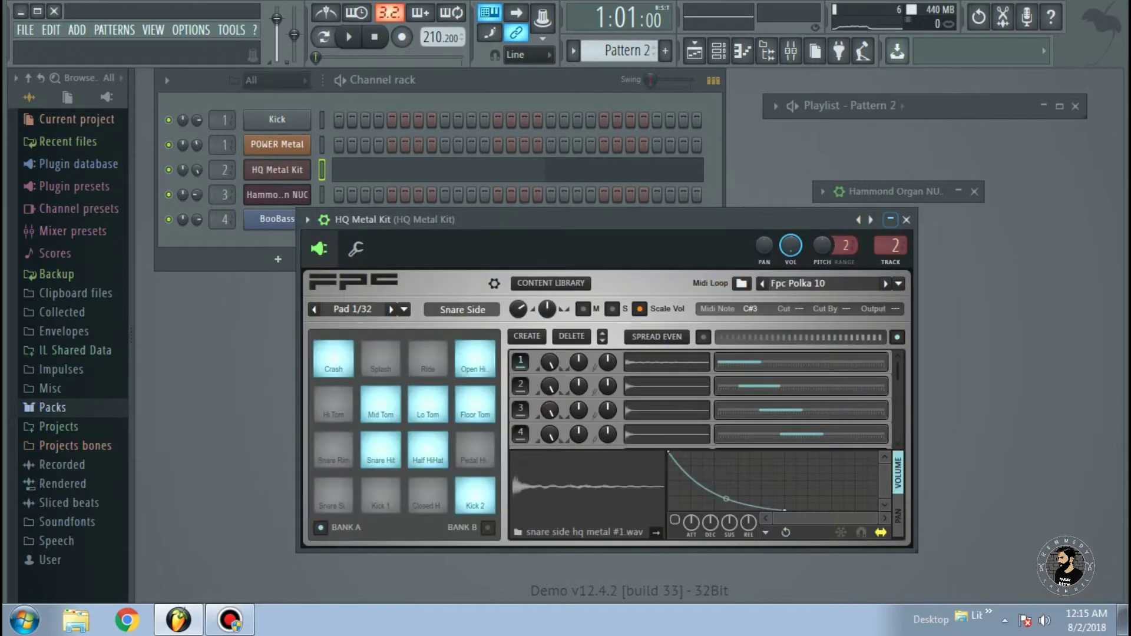
{"action": "left_click_drag", "start_coordinate": [589, 220], "coordinate": [598, 143]}
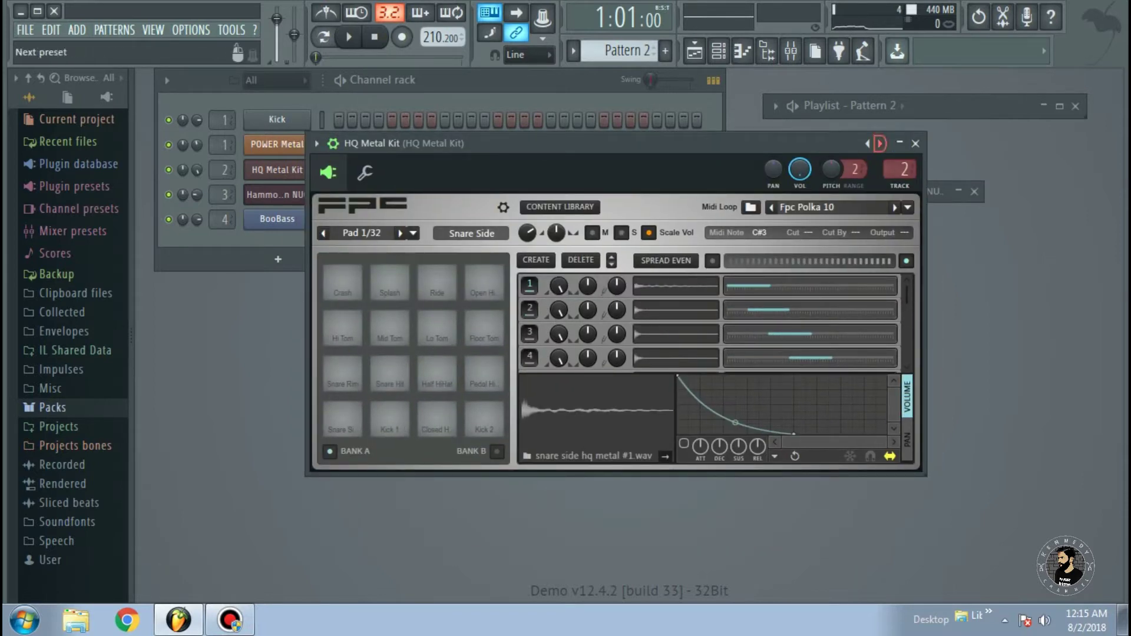
- Choose the HQ Metal Kit acoustic preset in FPC and minimize the instrument window
{"action": "right_click", "coordinate": [880, 143]}
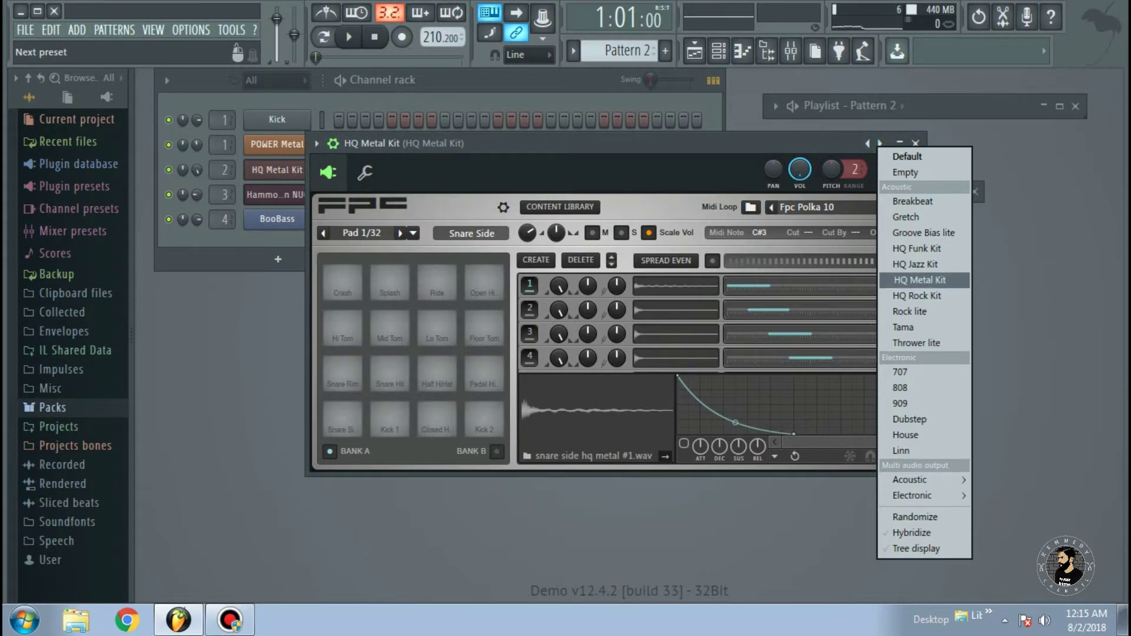
{"action": "left_click", "coordinate": [919, 280]}
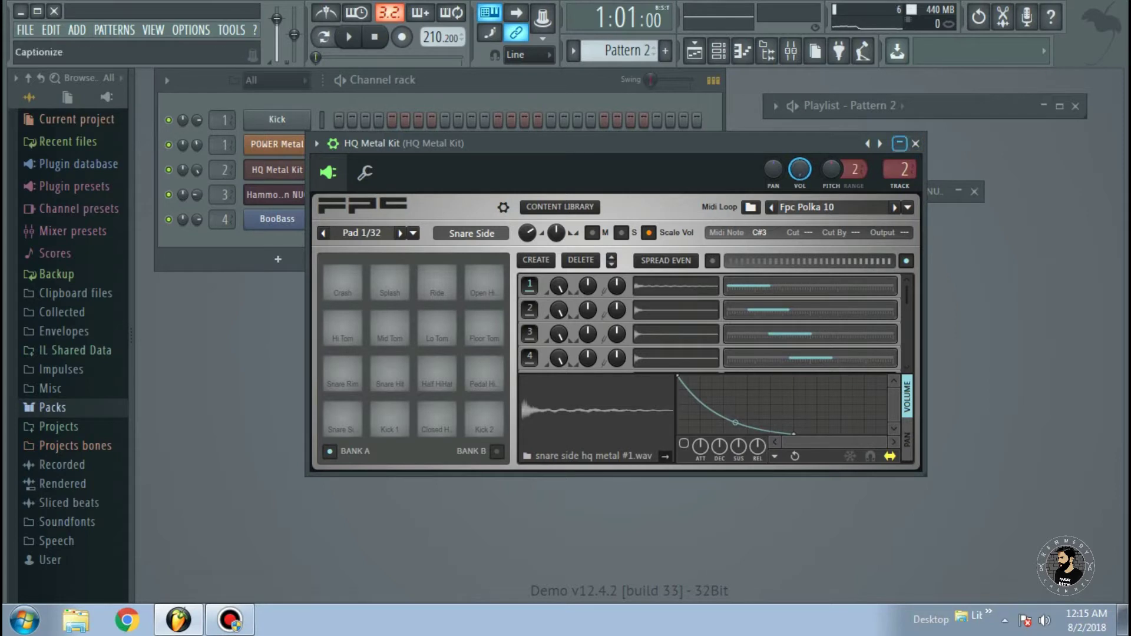
{"action": "left_click", "coordinate": [900, 143]}
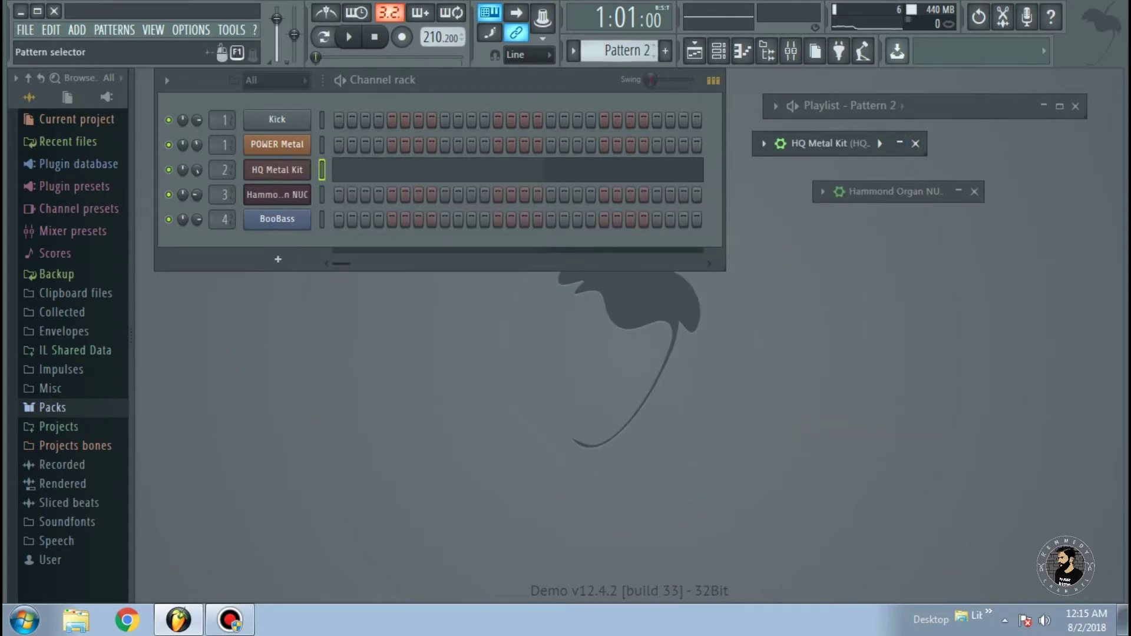
- Switch to Pattern 3 and open the Hammond Organ NUC channel's Harmless instrument window, placing it higher on the screen
{"action": "scroll", "coordinate": [623, 51], "scroll_direction": "up", "scroll_amount": 1}
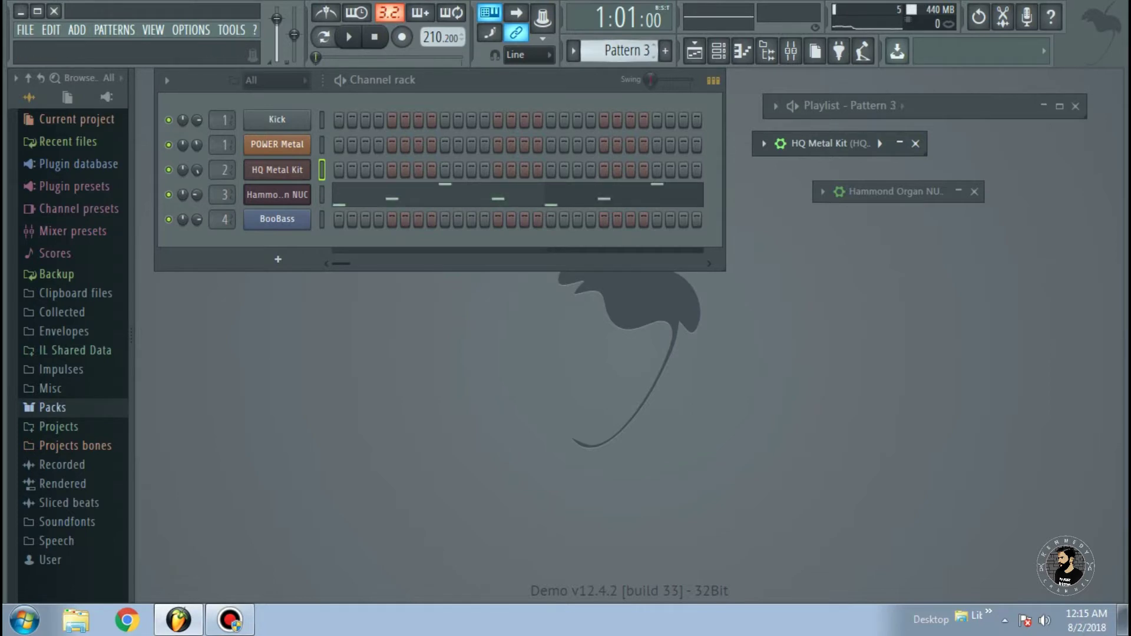
{"action": "left_click", "coordinate": [277, 194]}
{"action": "left_click", "coordinate": [277, 195]}
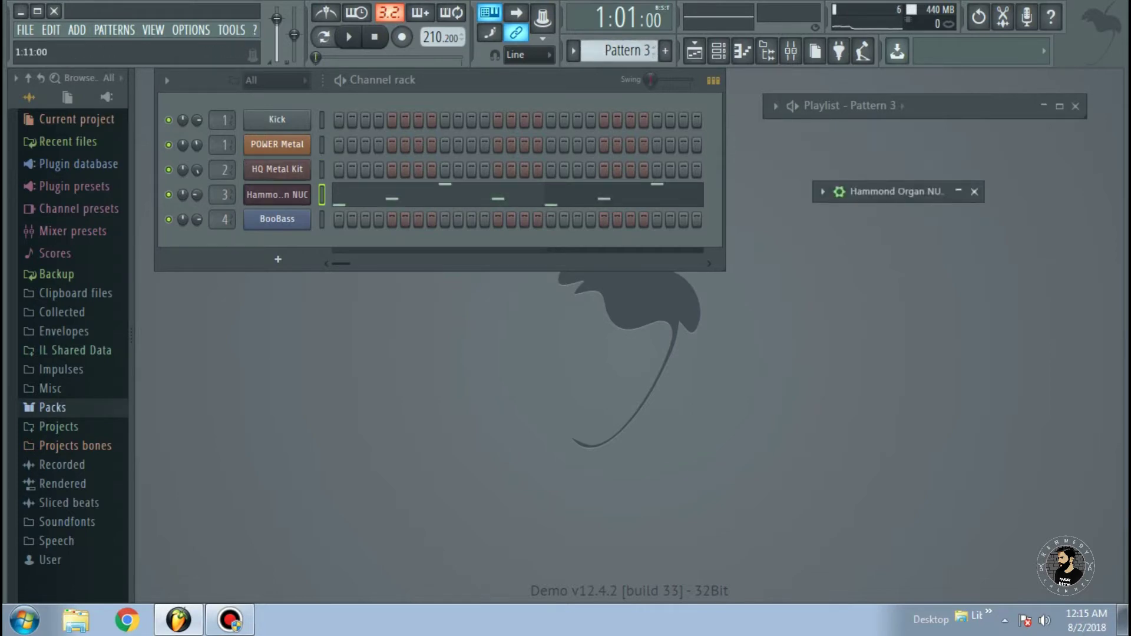
{"action": "left_click", "coordinate": [958, 191]}
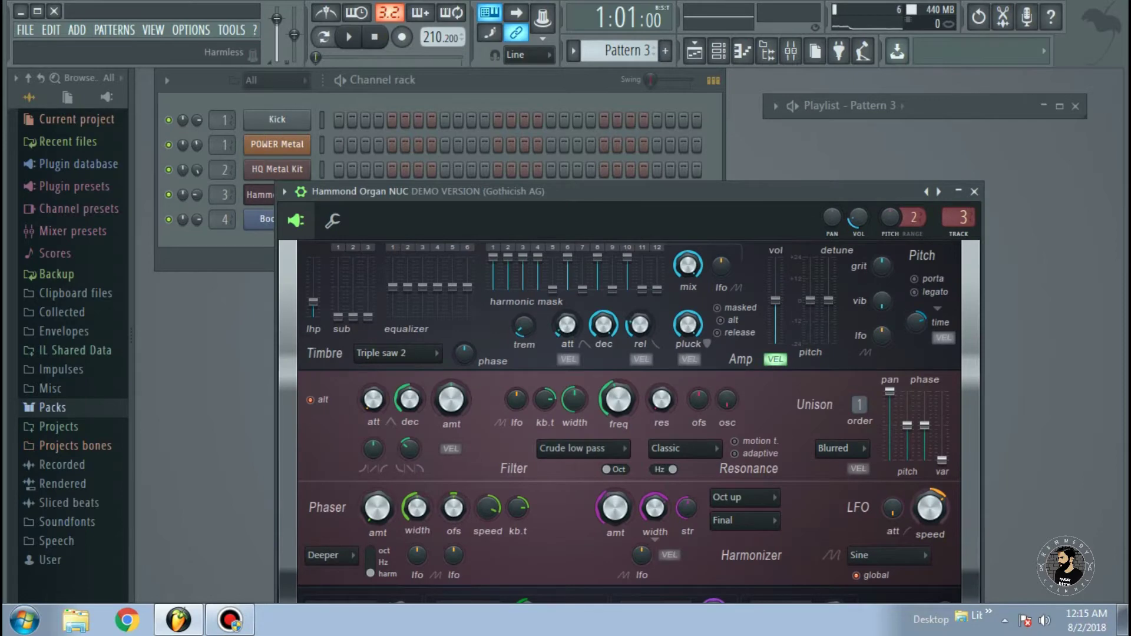
{"action": "left_click_drag", "start_coordinate": [678, 191], "coordinate": [644, 130]}
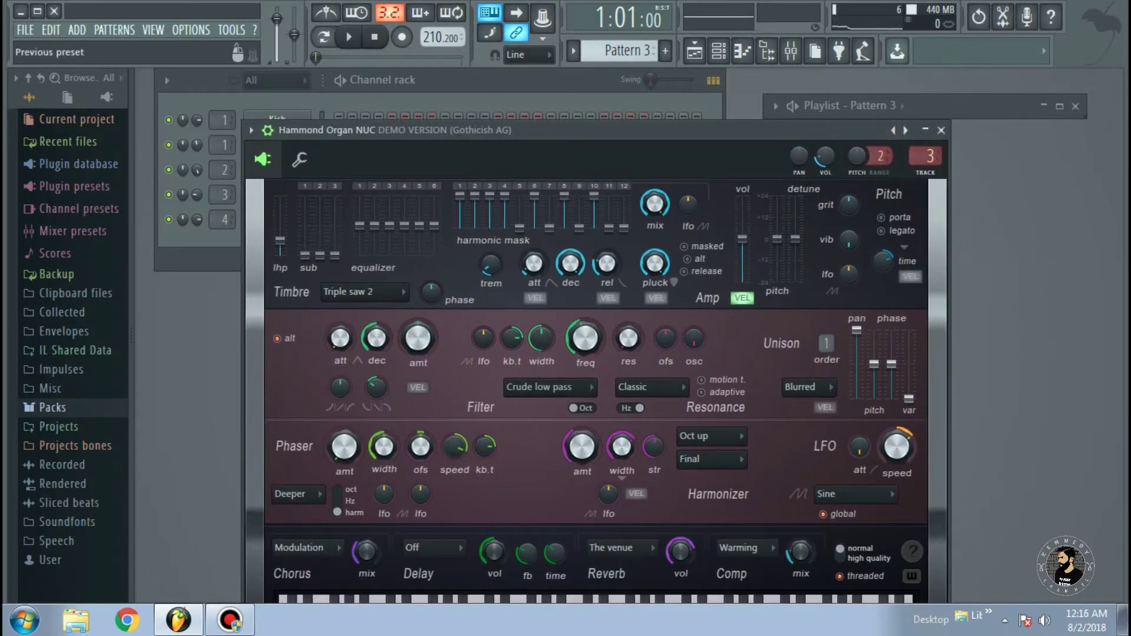
- Look through the Harmless preset list without changing the preset and minimize the instrument window
{"action": "right_click", "coordinate": [905, 131]}
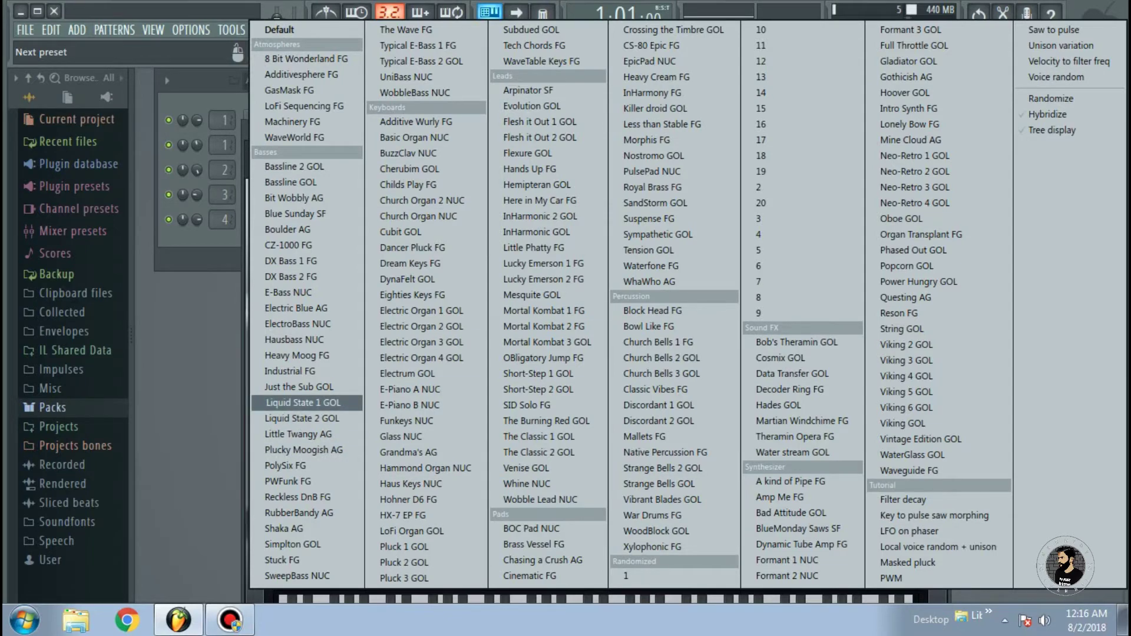
{"action": "key", "text": "Escape"}
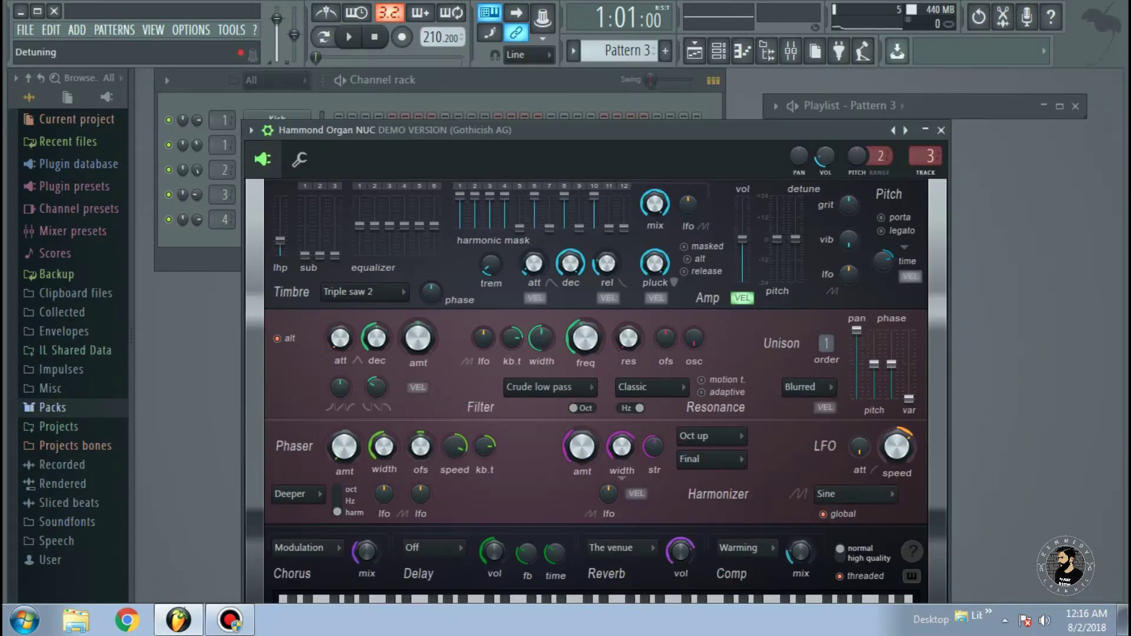
{"action": "left_click", "coordinate": [925, 130]}
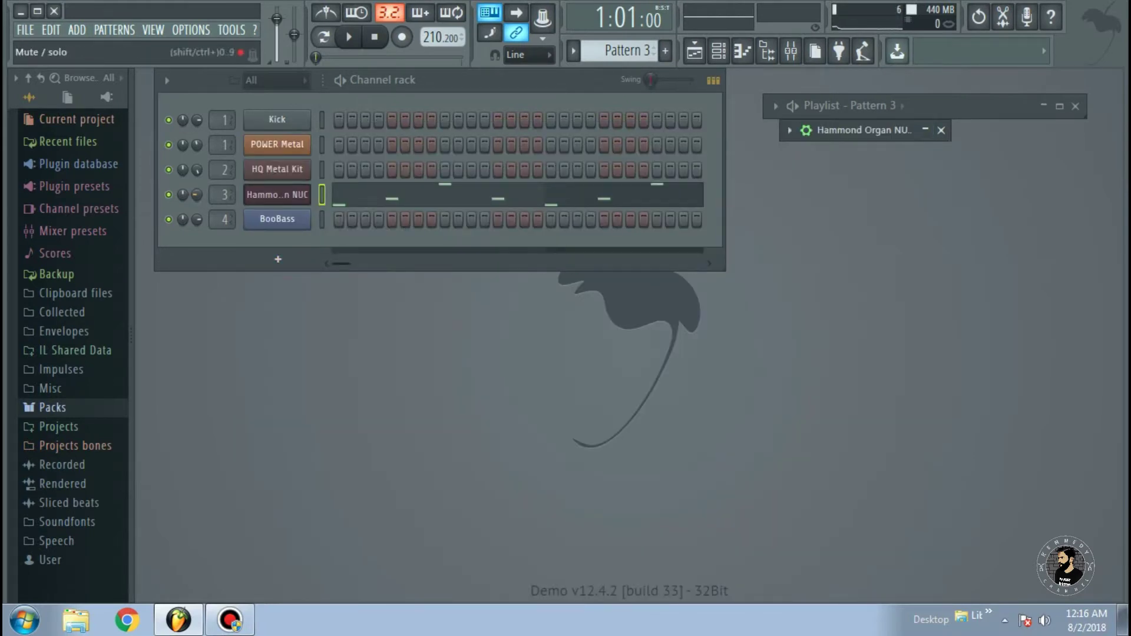
- Mute the POWER Metal, HQ Metal Kit and BooBass channels, play the song with the Hammond Organ isolated and stop playback
{"action": "left_click", "coordinate": [168, 145]}
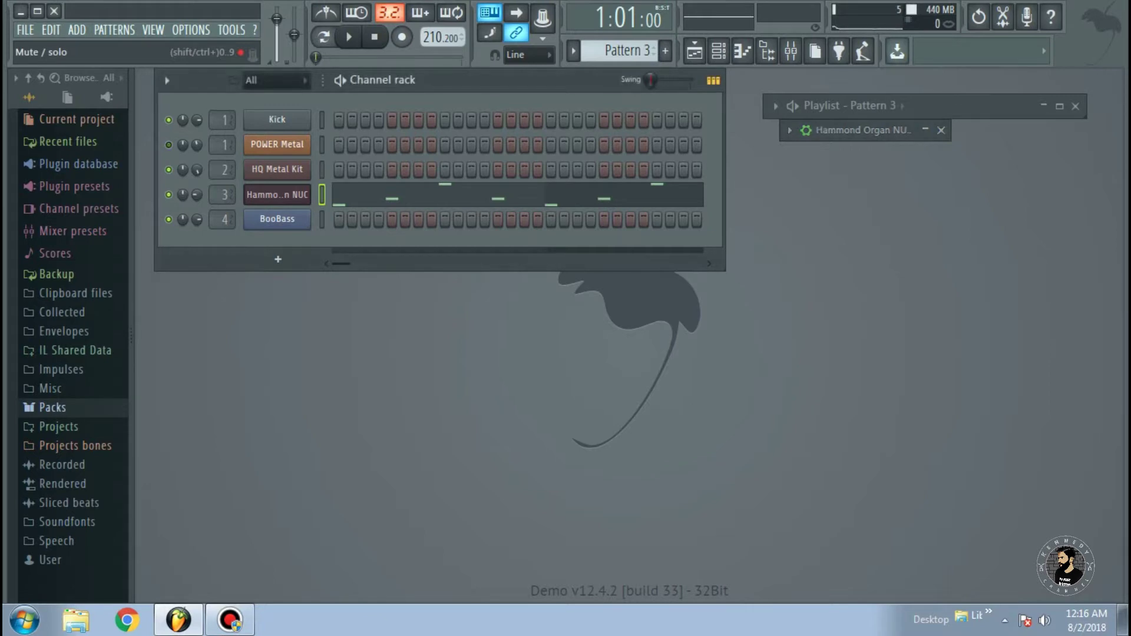
{"action": "left_click", "coordinate": [168, 169]}
{"action": "left_click", "coordinate": [168, 220]}
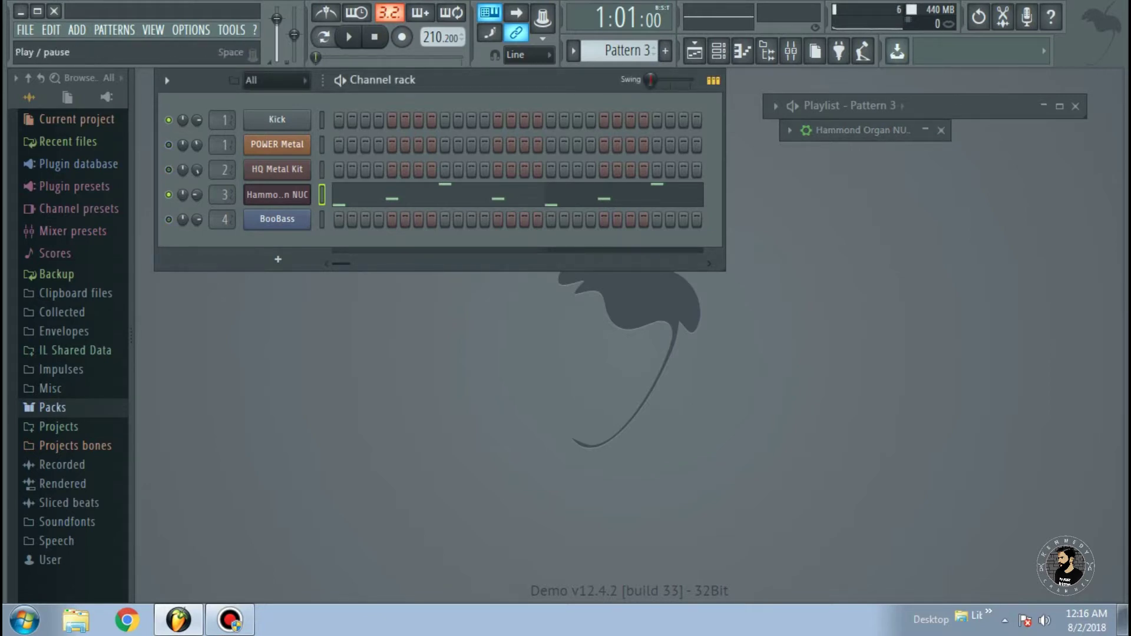
{"action": "left_click", "coordinate": [349, 37]}
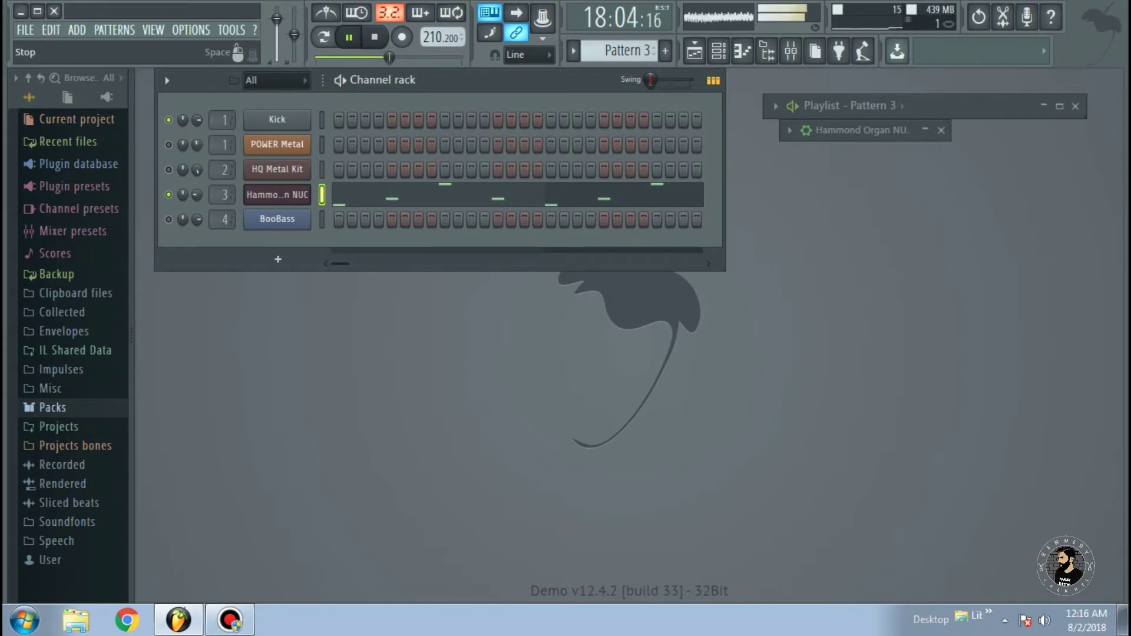
{"action": "key", "text": "space"}
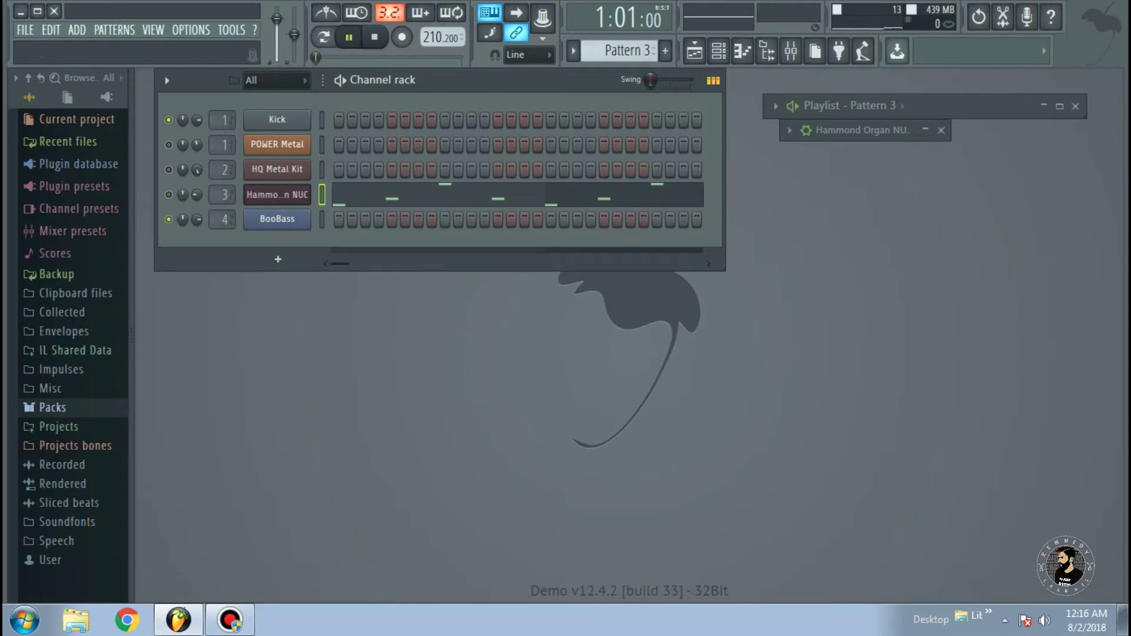
- Play the song with BooBass isolated while viewing its instrument window, minimize that window and stop playback
{"action": "key", "text": "space"}
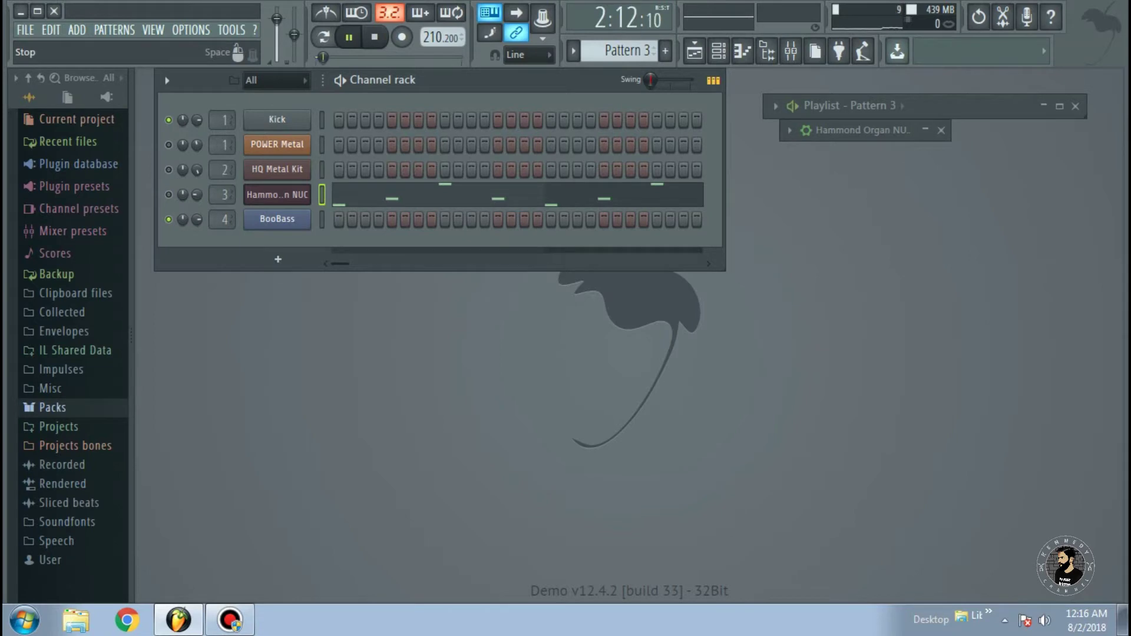
{"action": "left_click", "coordinate": [277, 219]}
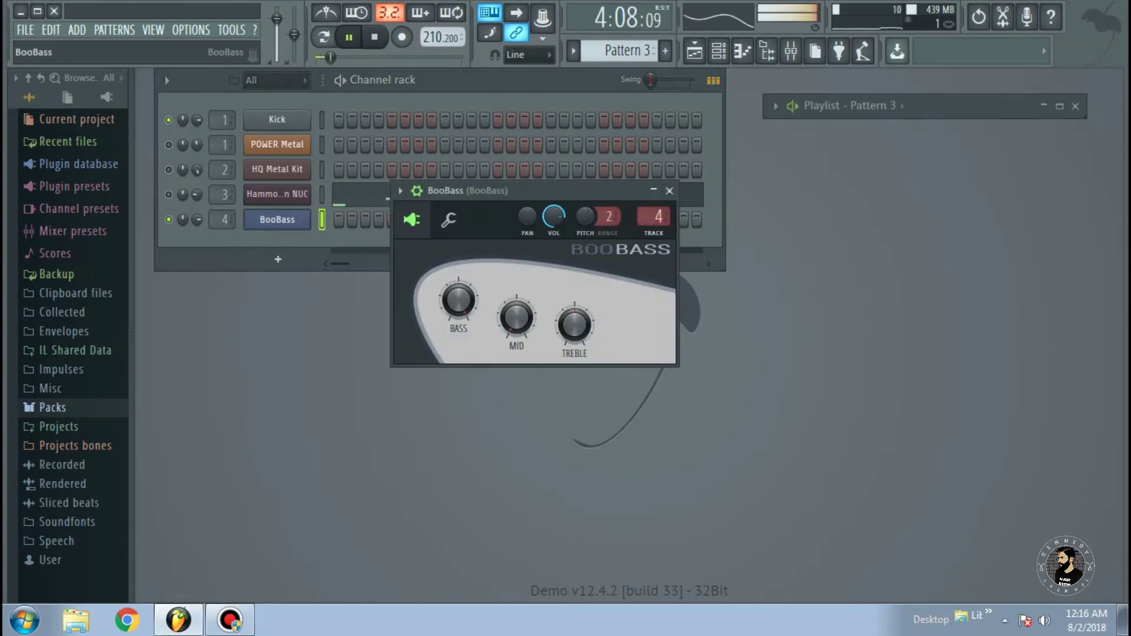
{"action": "left_click_drag", "start_coordinate": [548, 191], "coordinate": [533, 230]}
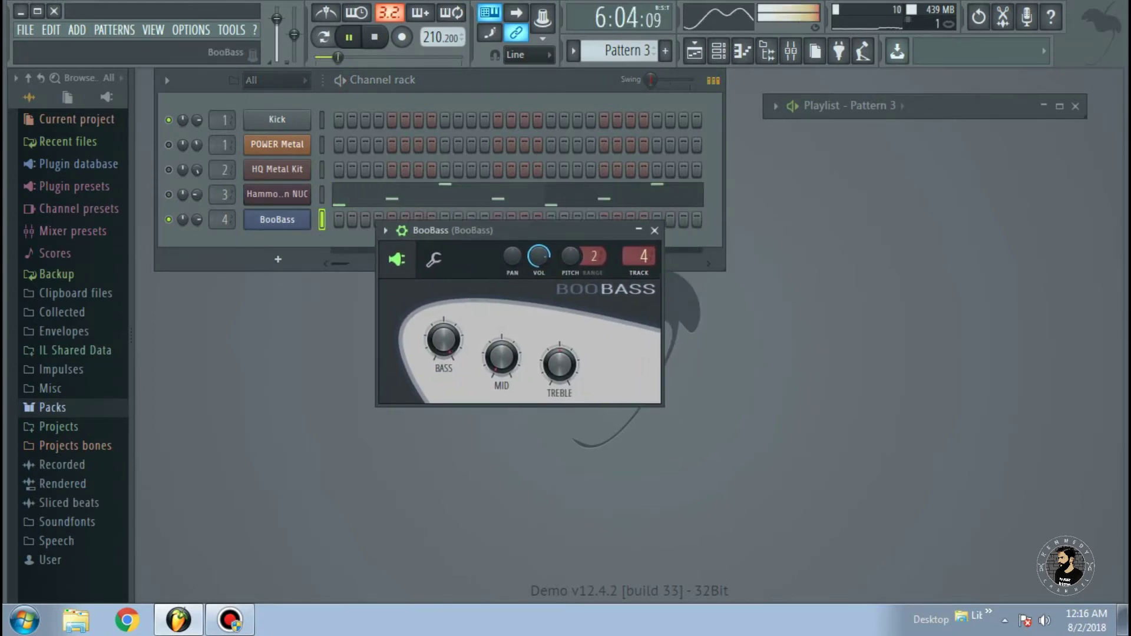
{"action": "left_click_drag", "start_coordinate": [456, 229], "coordinate": [487, 240]}
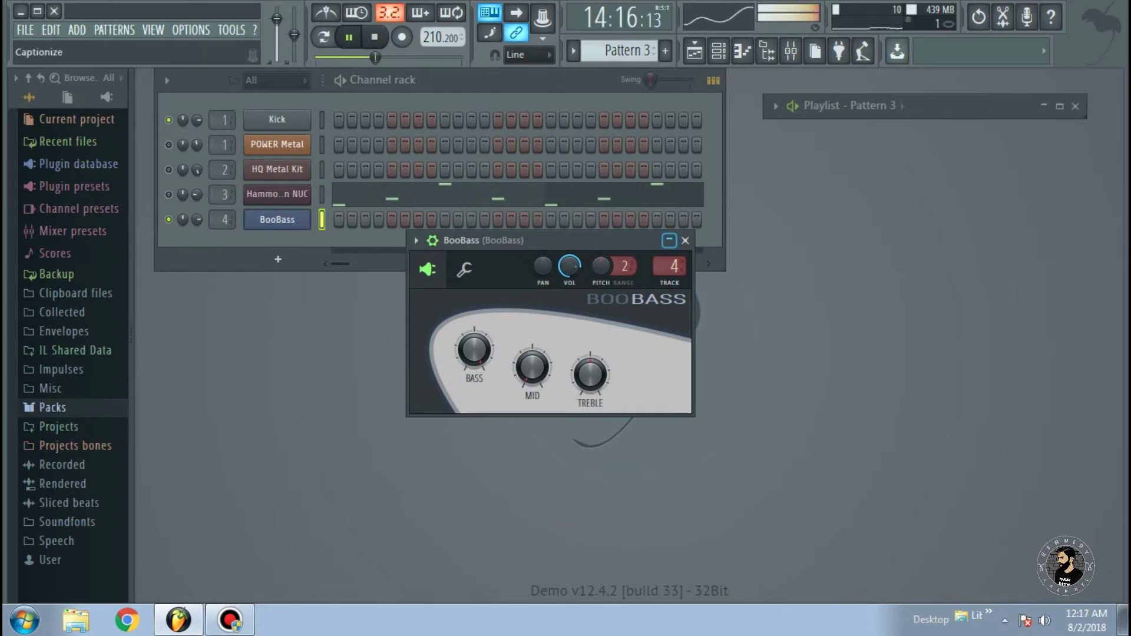
{"action": "left_click", "coordinate": [669, 241]}
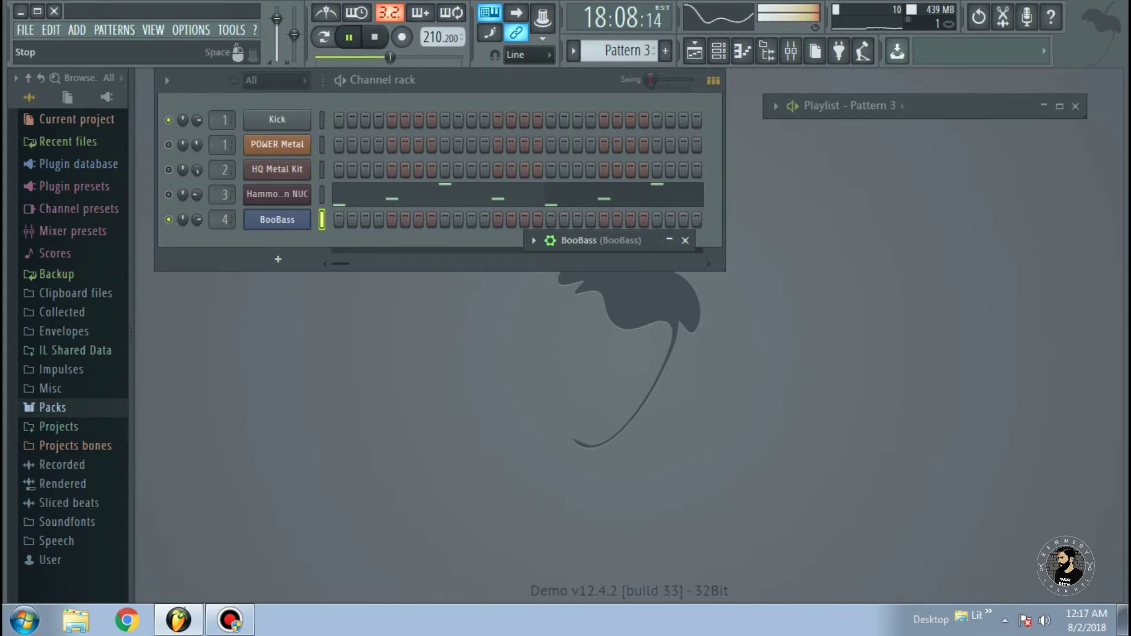
{"action": "left_click", "coordinate": [375, 37]}
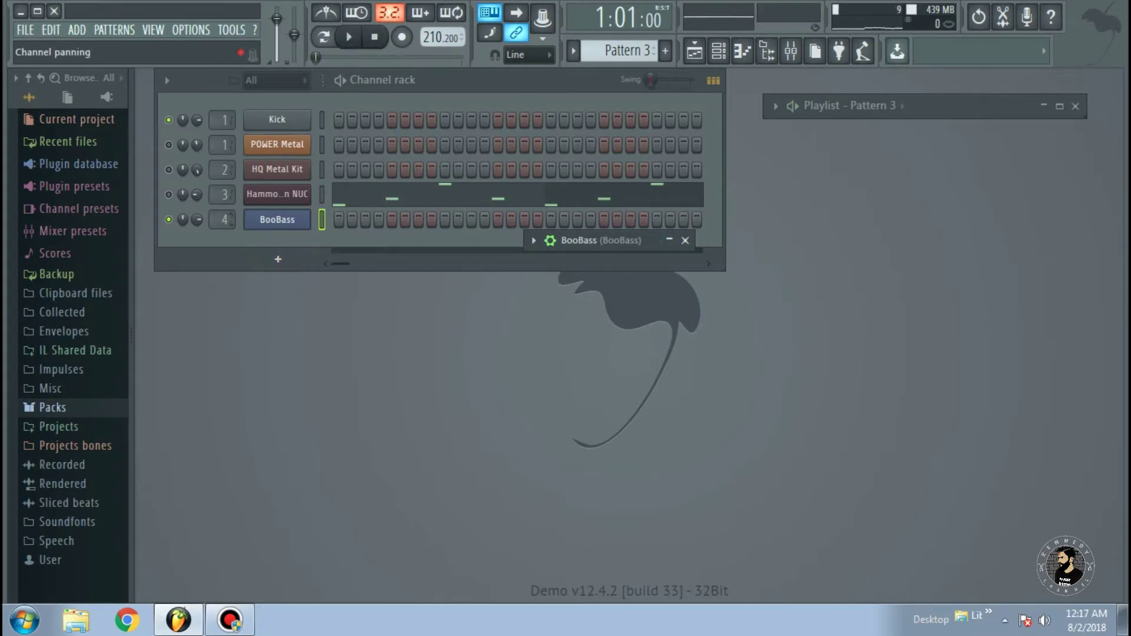
- Mute BooBass, unmute POWER Metal and play the song with the Slayer instrument window open beside the channels
{"action": "left_click", "coordinate": [169, 220]}
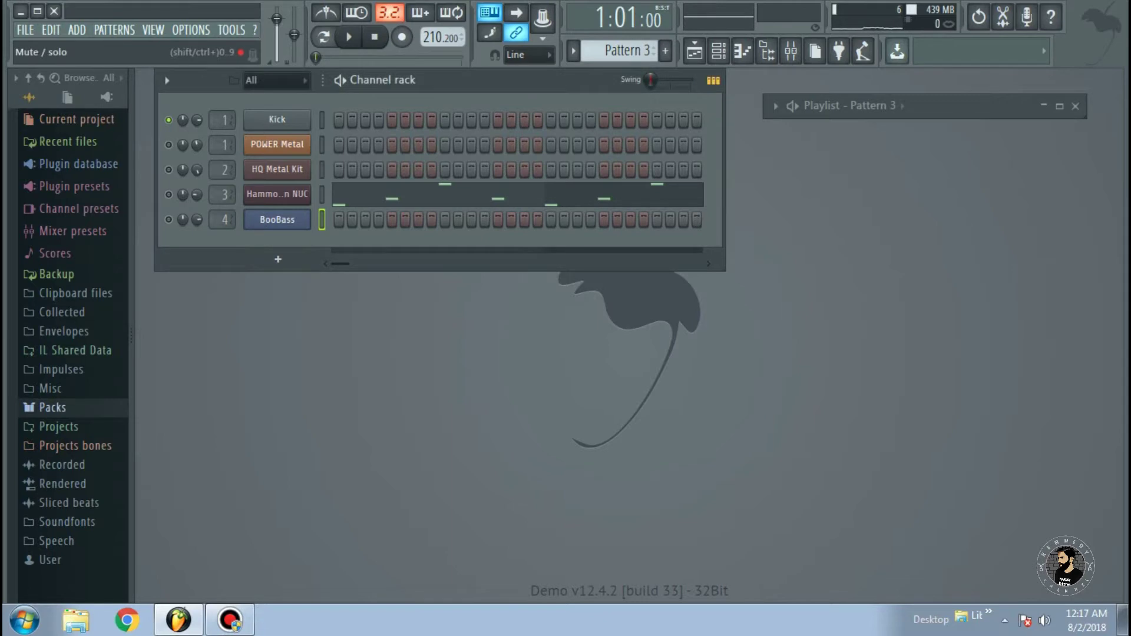
{"action": "left_click", "coordinate": [277, 145]}
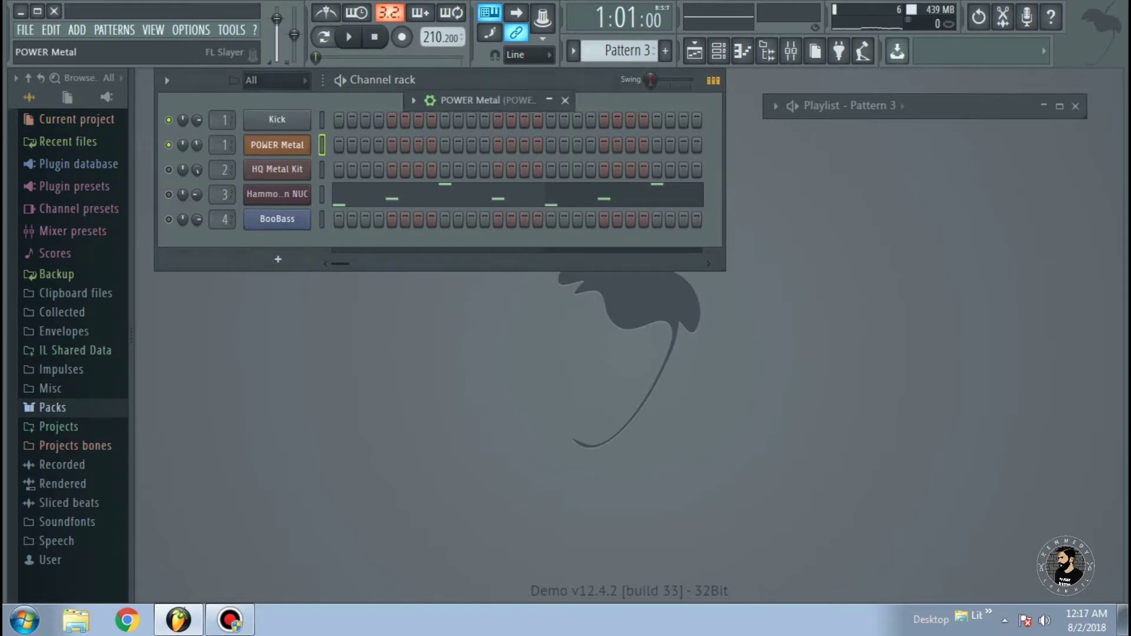
{"action": "left_click", "coordinate": [348, 37]}
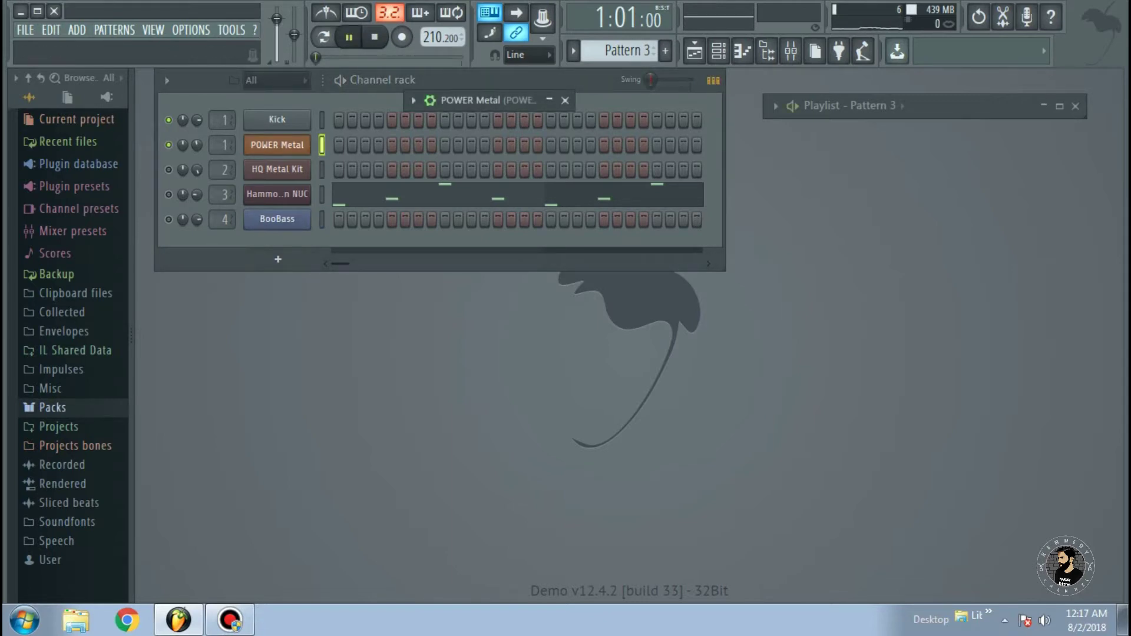
{"action": "left_click", "coordinate": [549, 100]}
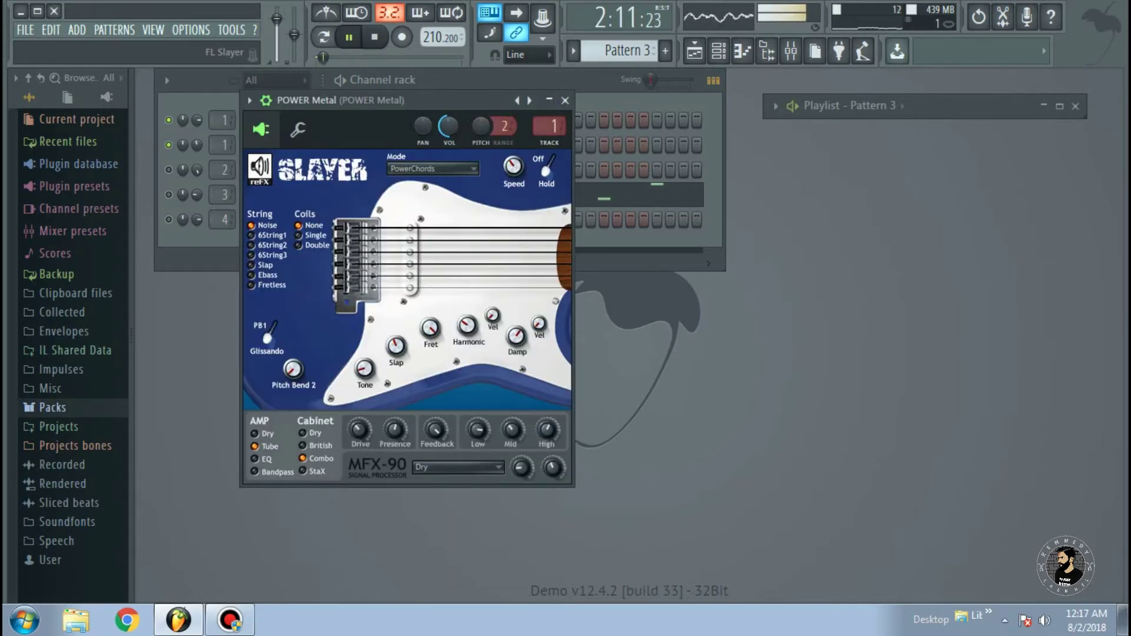
{"action": "left_click_drag", "start_coordinate": [412, 100], "coordinate": [652, 171]}
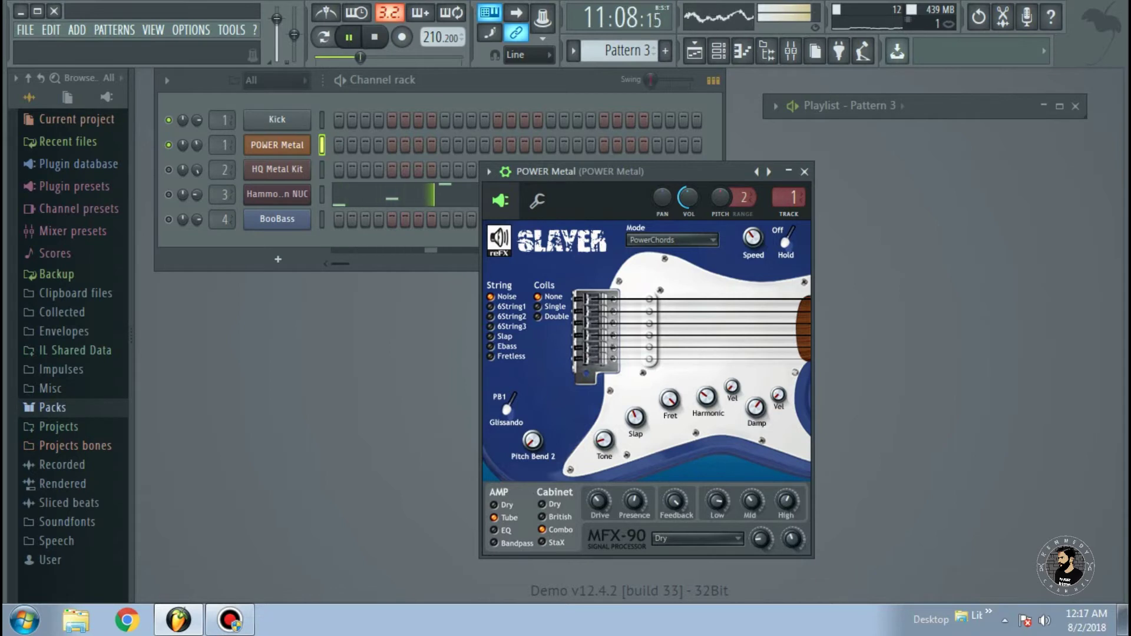
- Examine the Hammond Organ NUC notes across Pattern 3 in the piano roll and minimize it
{"action": "left_click", "coordinate": [412, 194]}
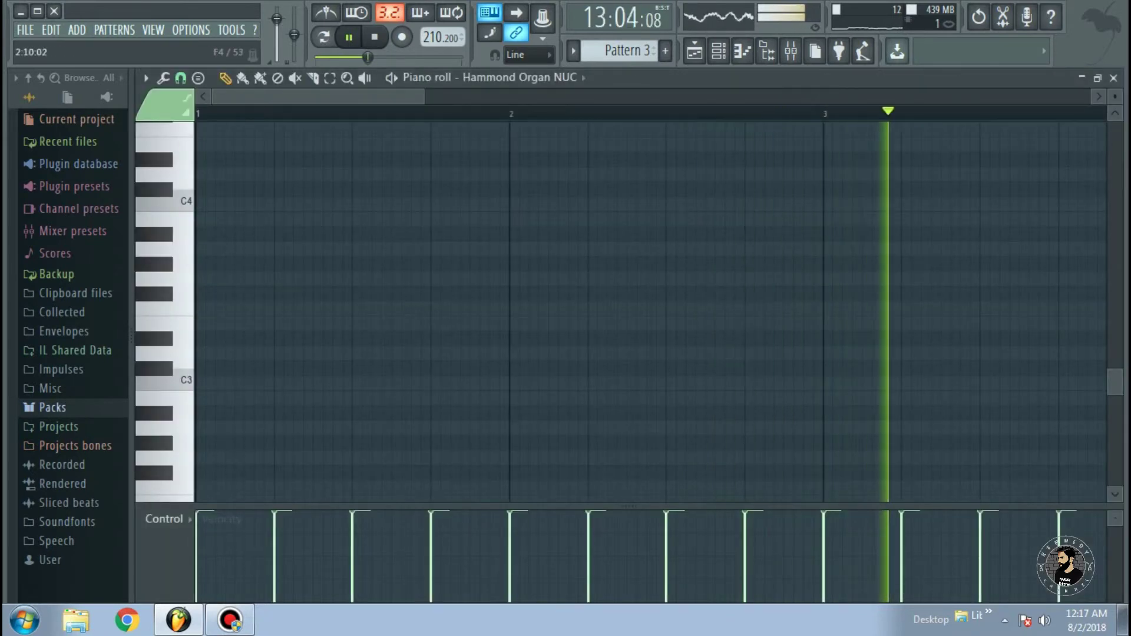
{"action": "left_click_drag", "start_coordinate": [1115, 383], "coordinate": [1114, 276]}
{"action": "scroll", "coordinate": [648, 306], "scroll_direction": "up", "scroll_amount": 1}
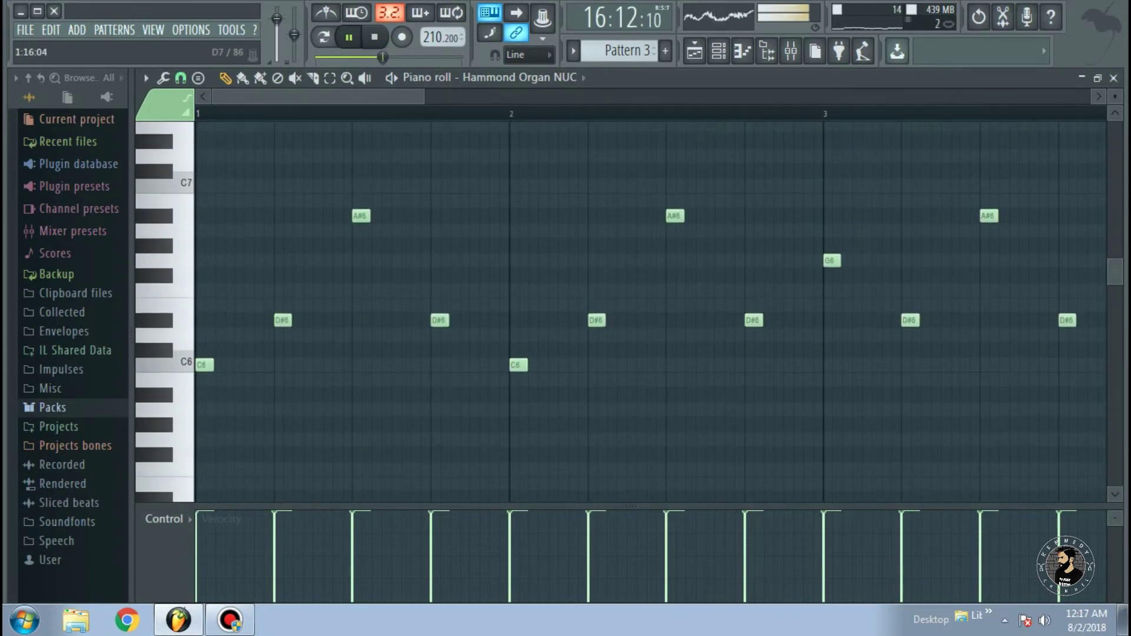
{"action": "left_click_drag", "start_coordinate": [423, 97], "coordinate": [1064, 96]}
{"action": "scroll", "coordinate": [648, 306], "scroll_direction": "down", "scroll_amount": 9}
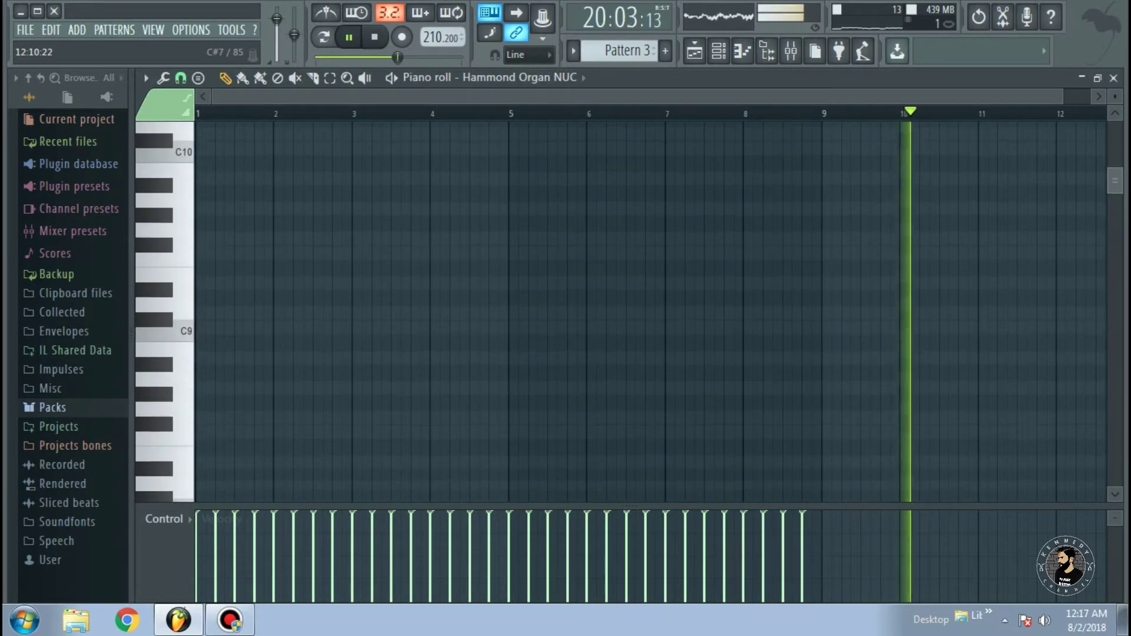
{"action": "scroll", "coordinate": [648, 306], "scroll_direction": "up", "scroll_amount": 9}
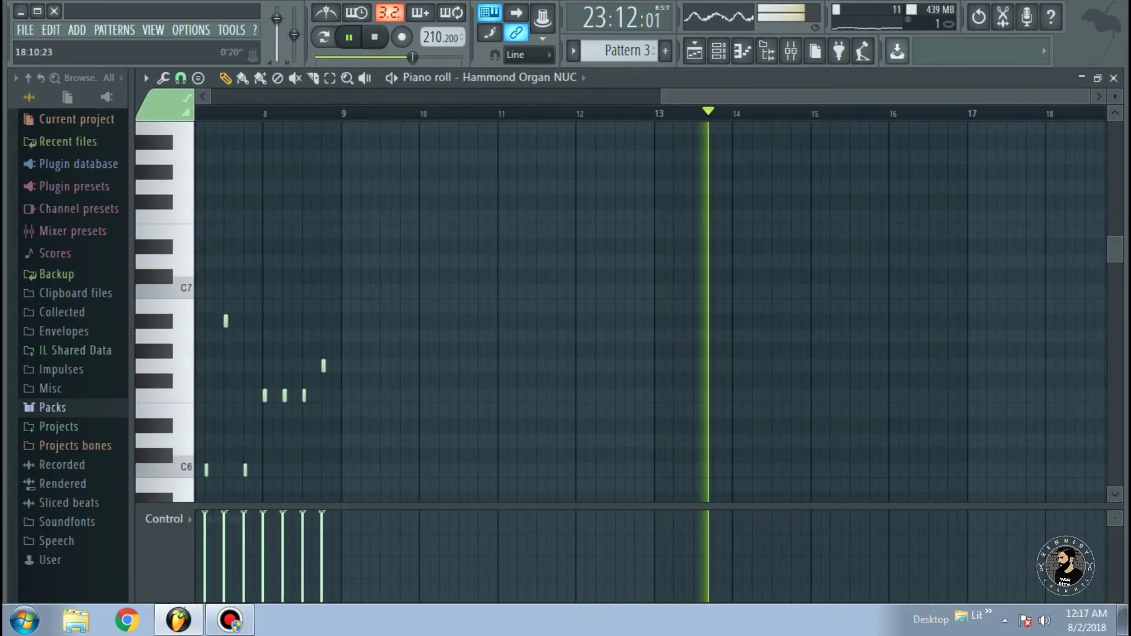
{"action": "left_click", "coordinate": [1081, 78]}
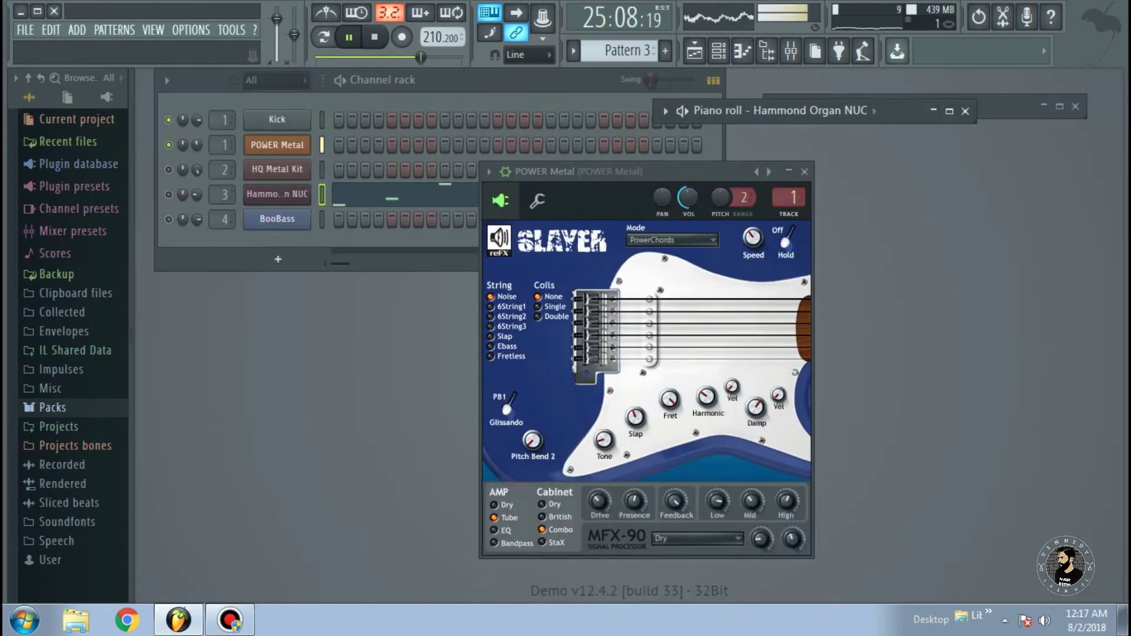
- Finish listening to the POWER Metal guitar, stop playback and minimize its Slayer window
{"action": "left_click_drag", "start_coordinate": [690, 172], "coordinate": [669, 167]}
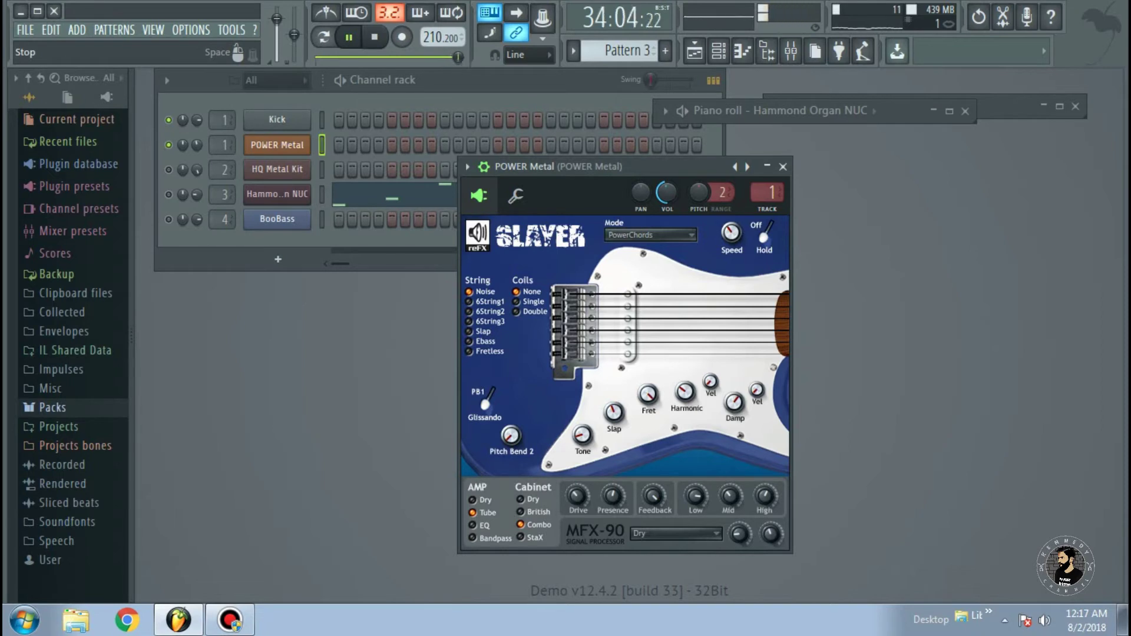
{"action": "key", "text": "space"}
{"action": "left_click", "coordinate": [767, 167]}
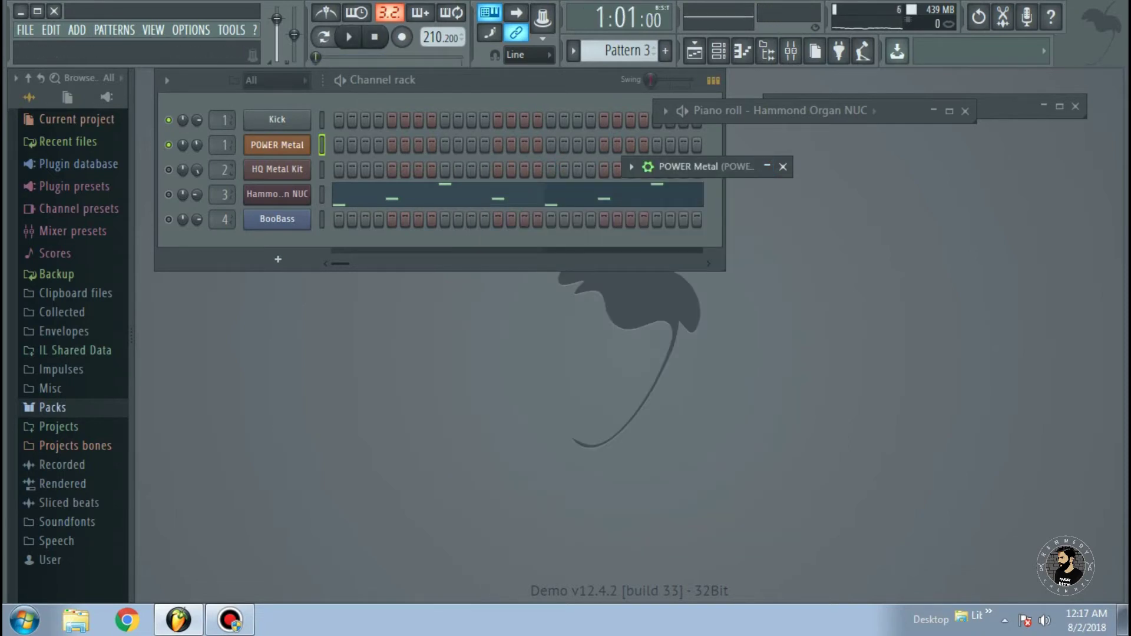
- Mute POWER Metal, unmute HQ Metal Kit and start playing the song
{"action": "left_click", "coordinate": [169, 145]}
{"action": "left_click", "coordinate": [169, 170]}
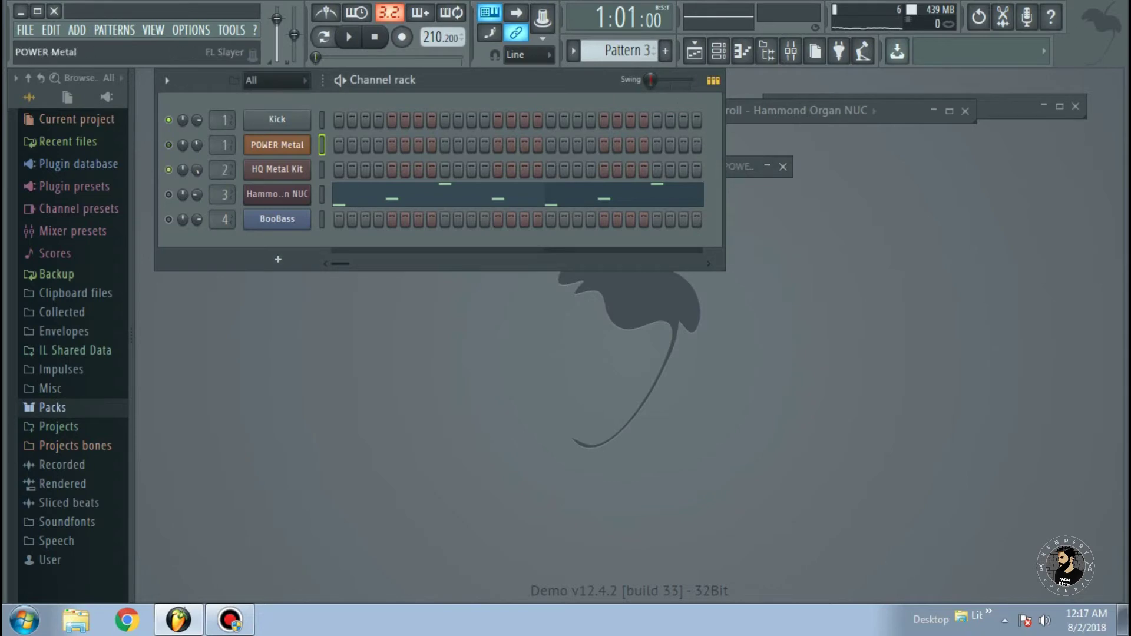
{"action": "left_click", "coordinate": [349, 37]}
- Watch the HQ Metal Kit's FPC pads during playback, stop the song and minimize the FPC window
{"action": "left_click", "coordinate": [277, 170]}
{"action": "left_click", "coordinate": [277, 169]}
{"action": "left_click", "coordinate": [277, 170]}
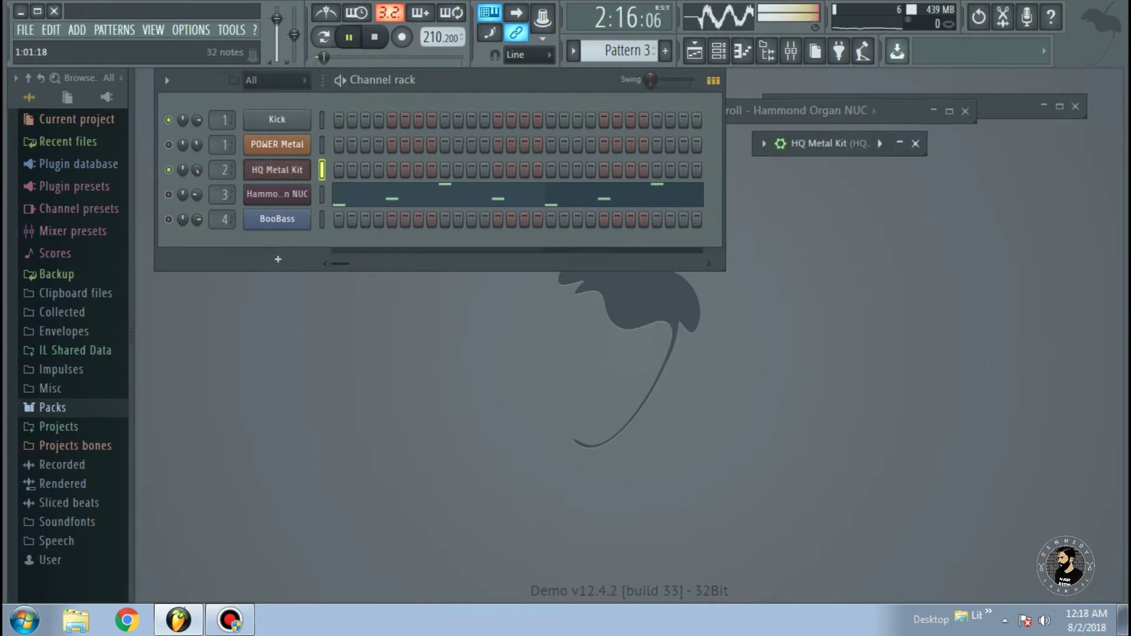
{"action": "left_click", "coordinate": [900, 144]}
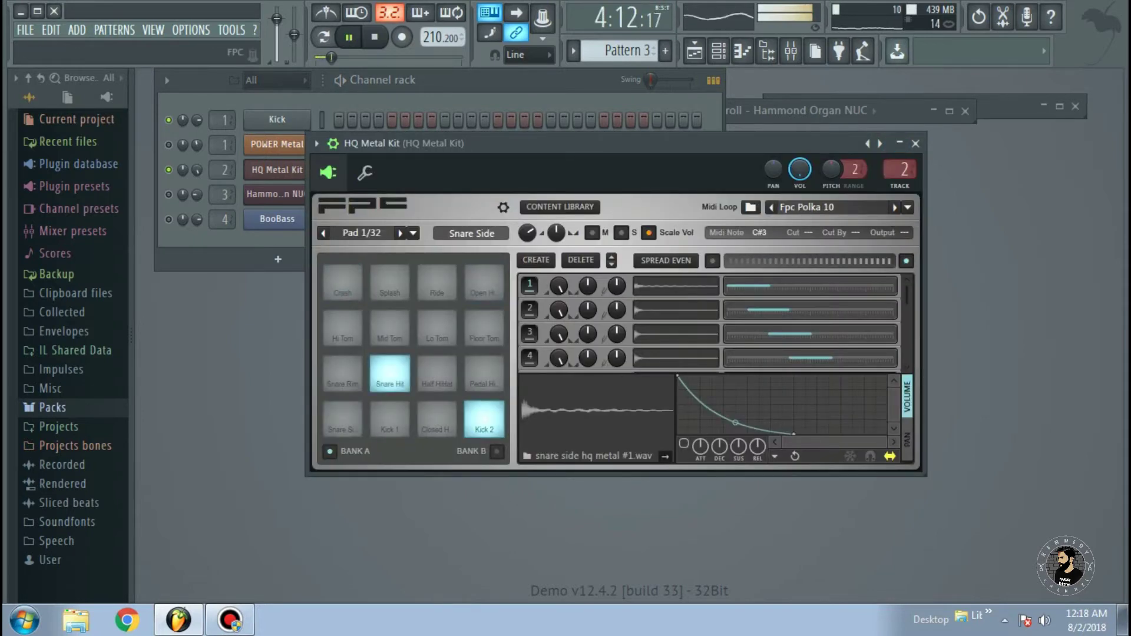
{"action": "left_click_drag", "start_coordinate": [766, 143], "coordinate": [830, 227]}
{"action": "left_click_drag", "start_coordinate": [654, 227], "coordinate": [636, 220]}
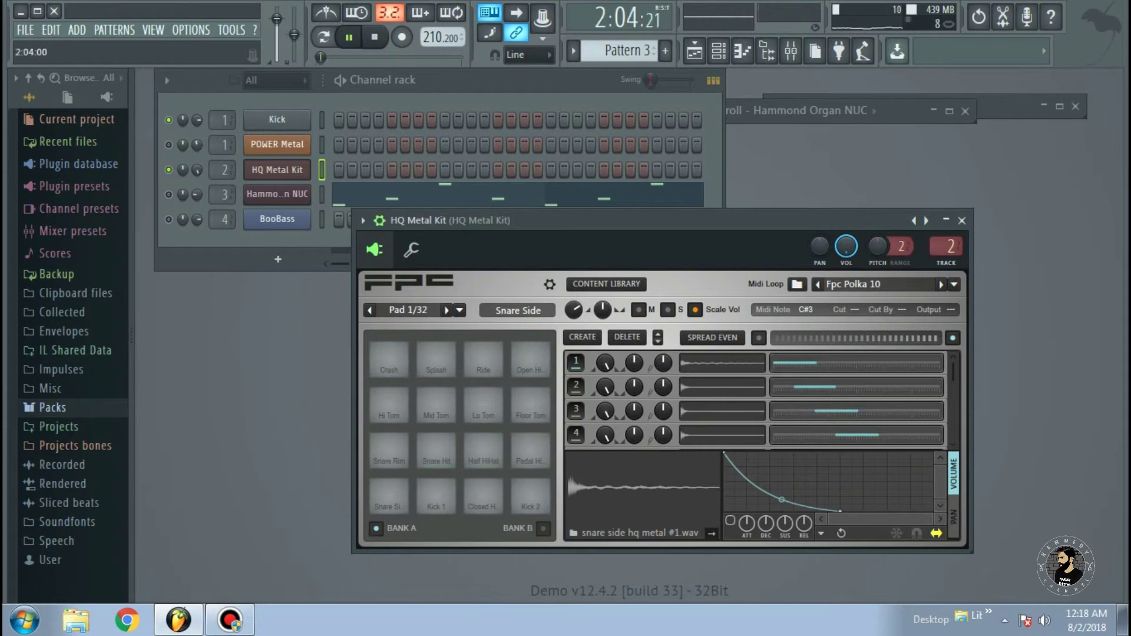
{"action": "key", "text": "space"}
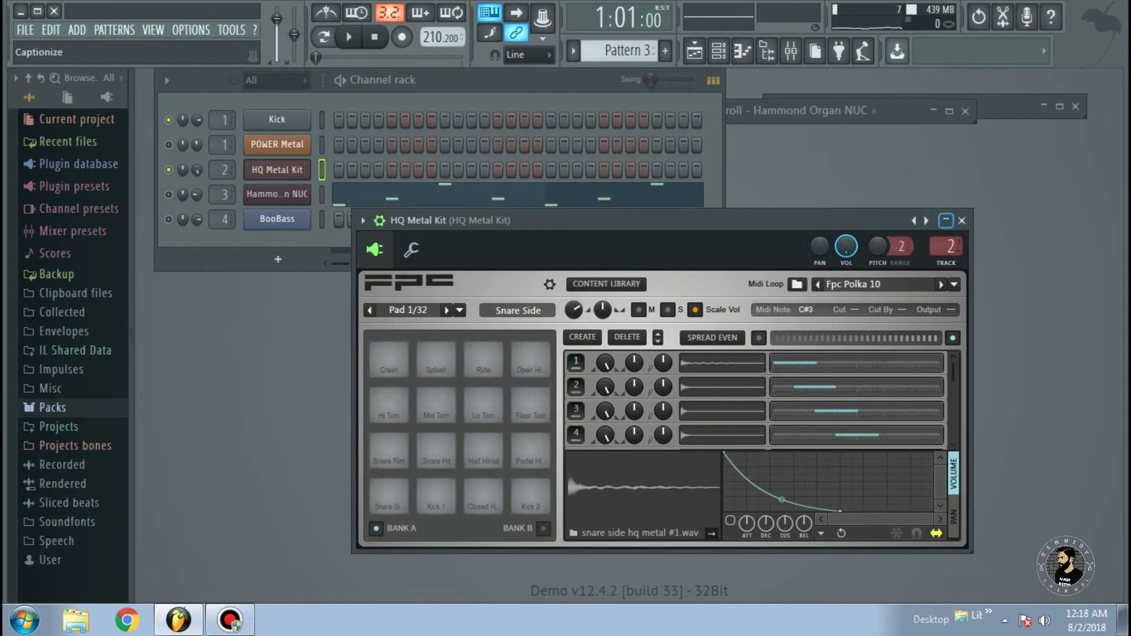
{"action": "left_click", "coordinate": [946, 220]}
- Unmute the POWER Metal, Hammond Organ NUC and BooBass channels and show the playlist maximized
{"action": "left_click", "coordinate": [168, 145]}
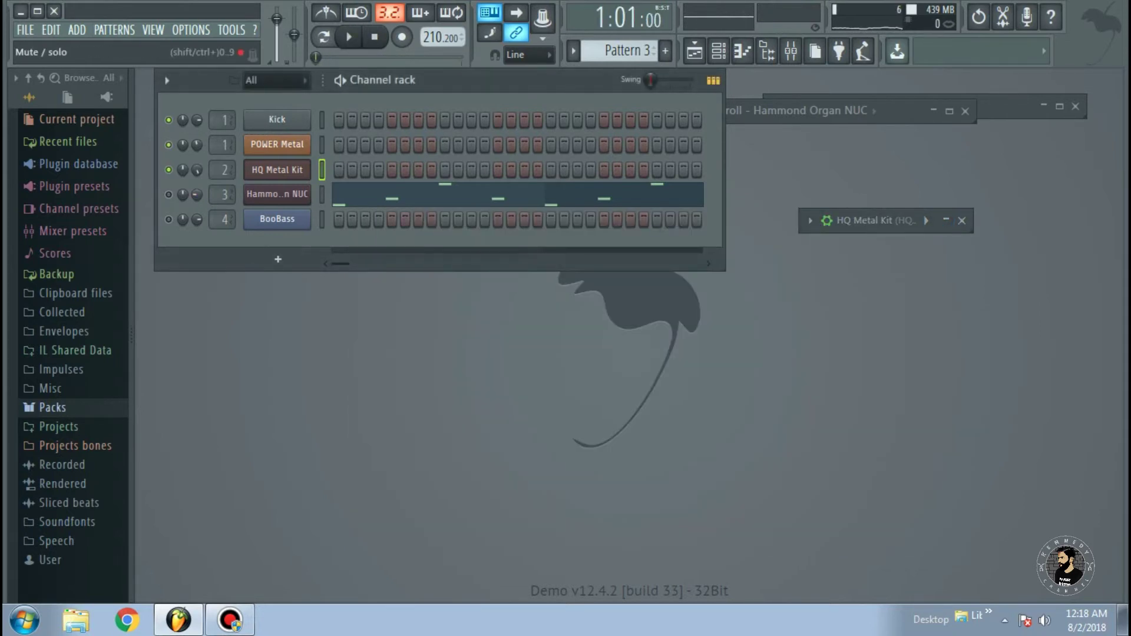
{"action": "left_click", "coordinate": [169, 219]}
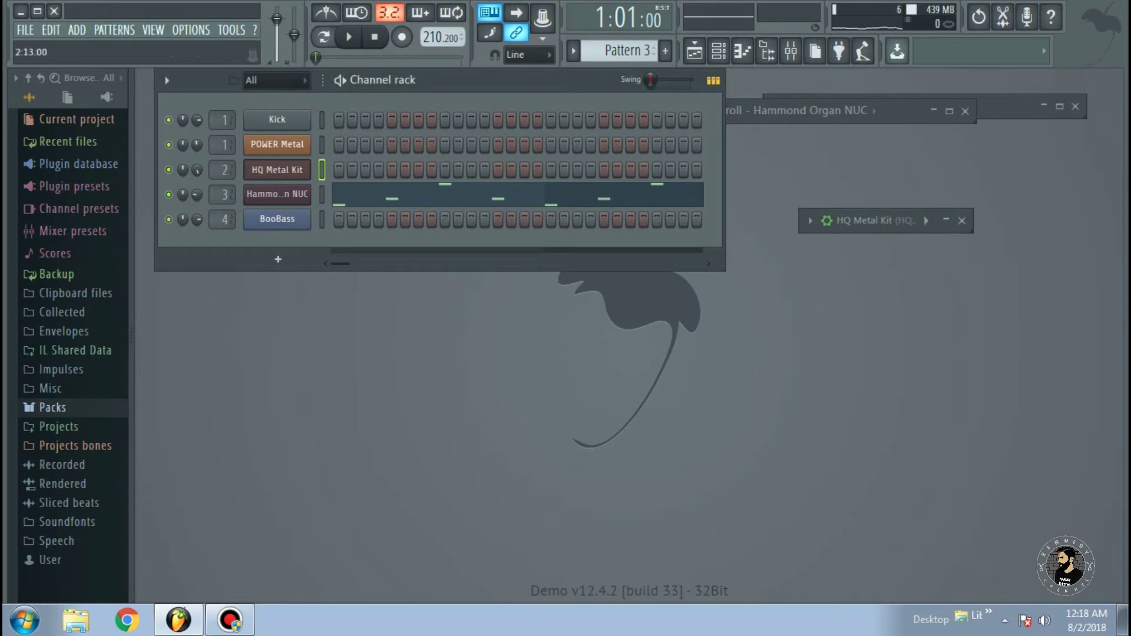
{"action": "left_click", "coordinate": [694, 51]}
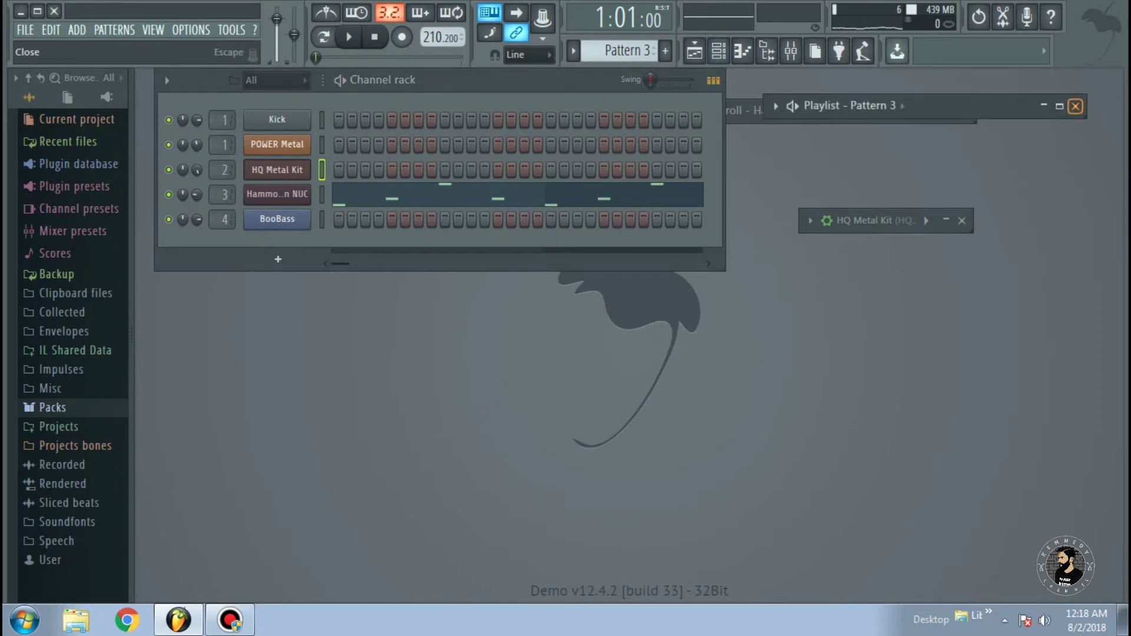
{"action": "left_click", "coordinate": [1059, 106]}
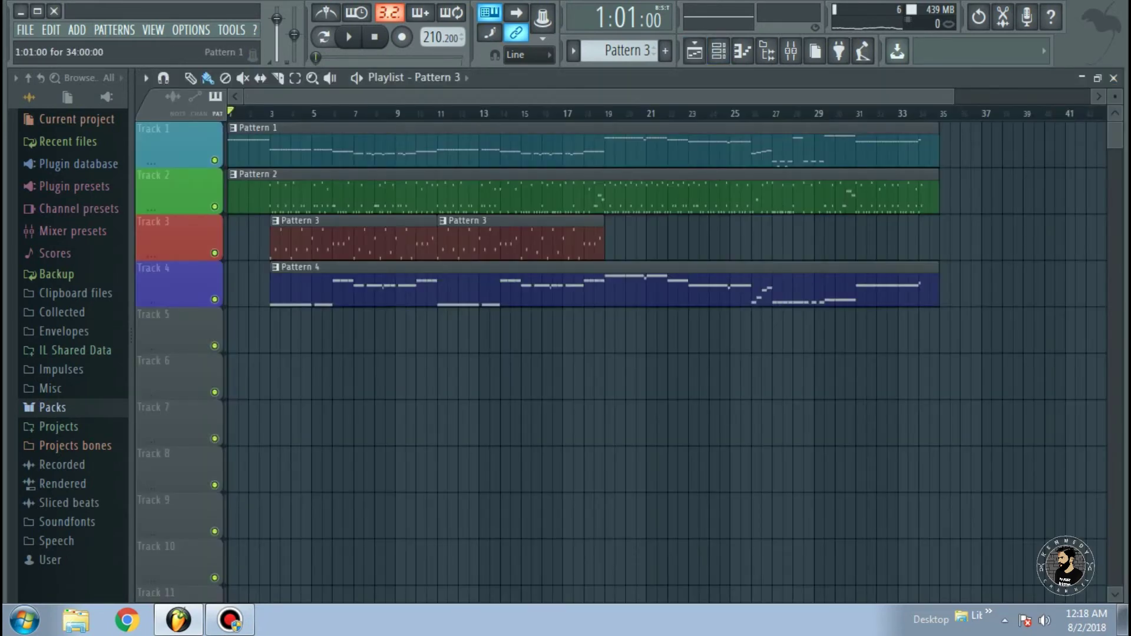
- Open the mixer maximized and isolate POWER Metal by muting the HQ Metal Kit, track 3 and BooBass mixer tracks
{"action": "left_click", "coordinate": [790, 51]}
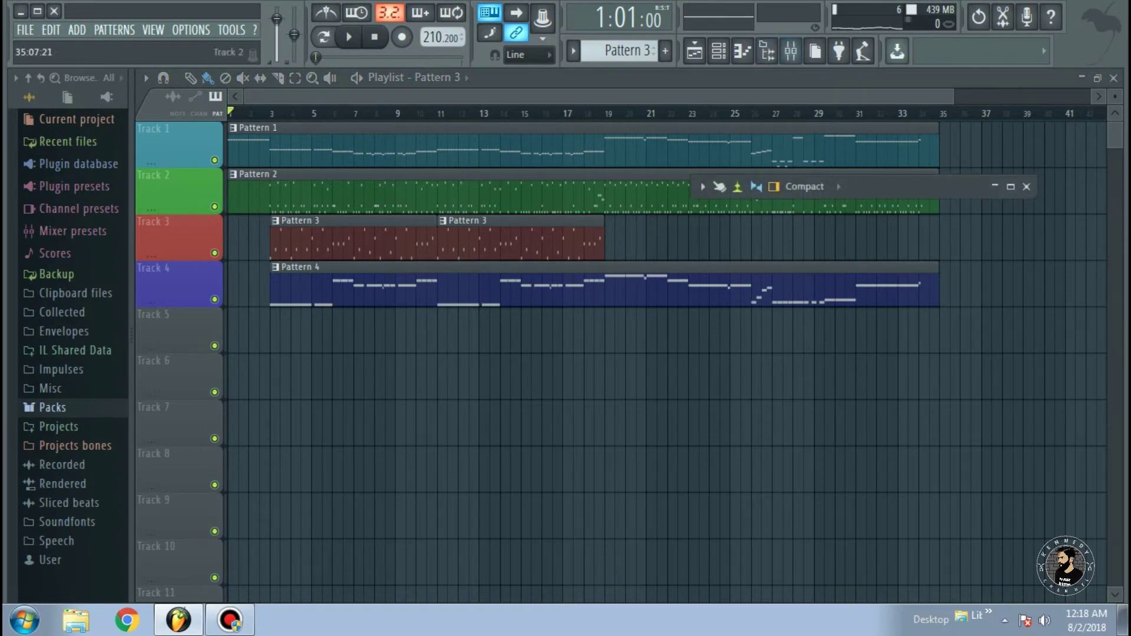
{"action": "left_click", "coordinate": [1010, 186]}
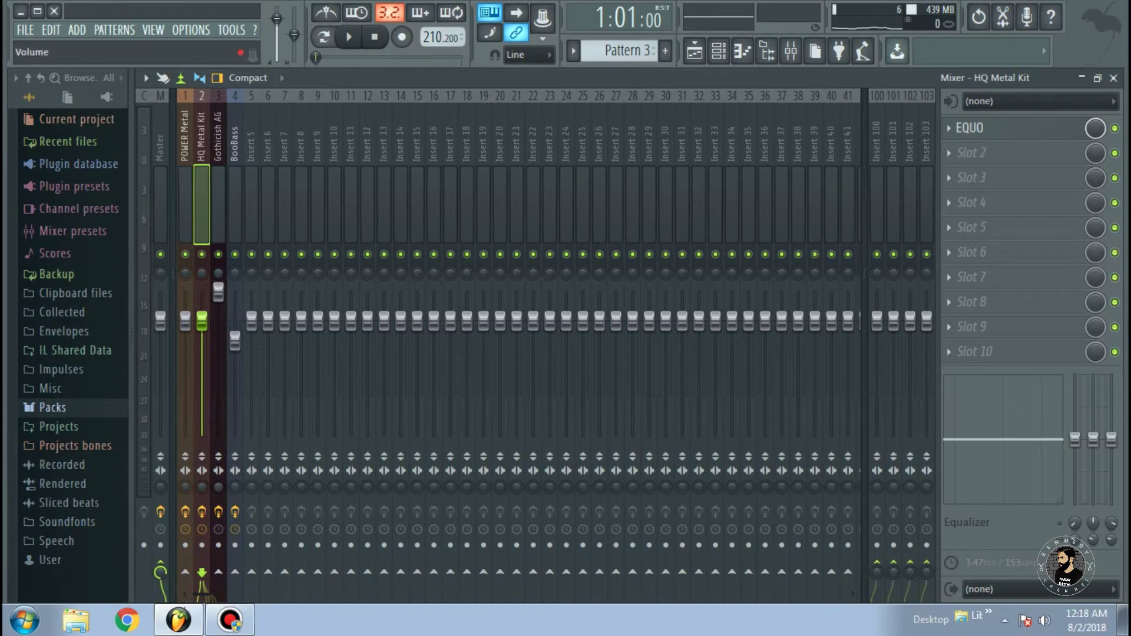
{"action": "left_click", "coordinate": [202, 254]}
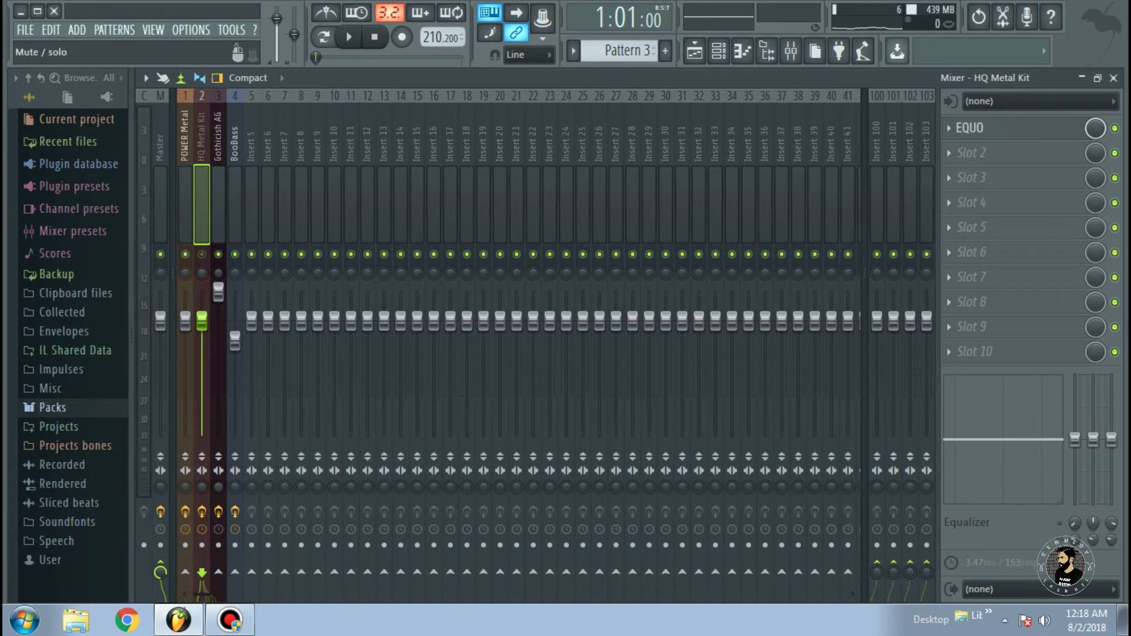
{"action": "left_click", "coordinate": [235, 254]}
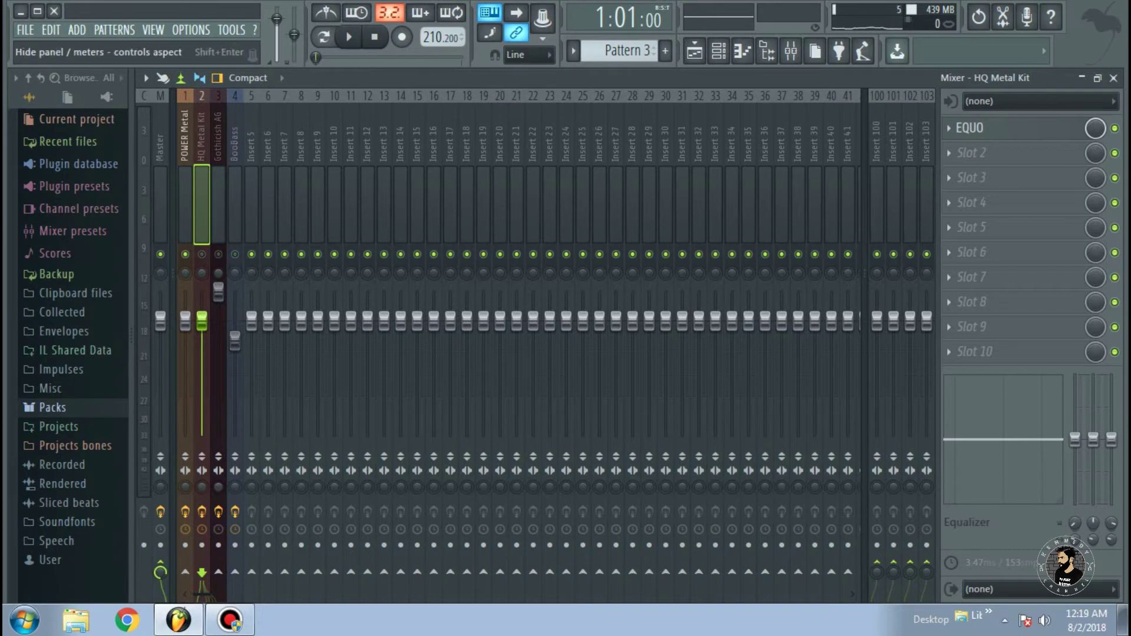
- Play the song with only POWER Metal audible while watching HQ Metal Kit's EQUO graph, stop playback and minimize EQUO
{"action": "left_click", "coordinate": [978, 127]}
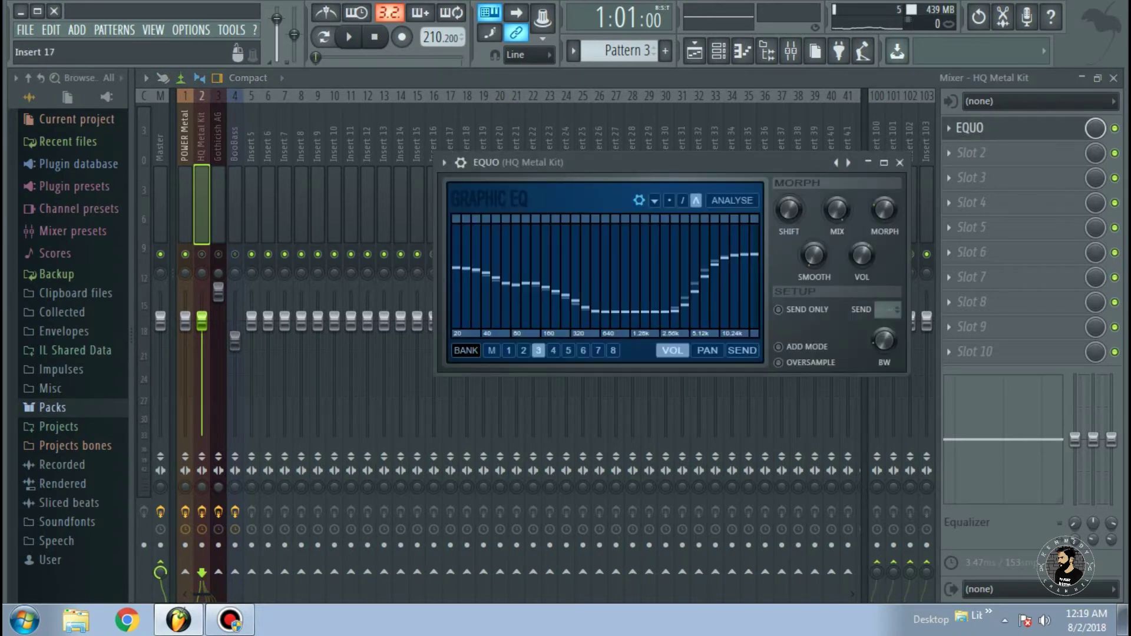
{"action": "key", "text": "space"}
{"action": "left_click_drag", "start_coordinate": [589, 162], "coordinate": [449, 185]}
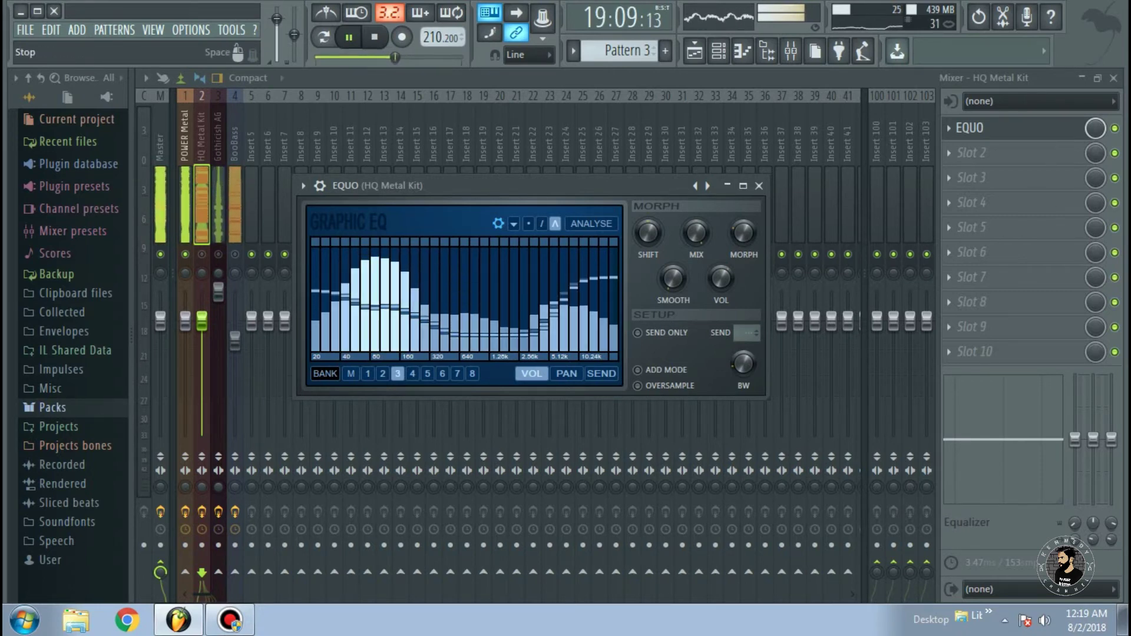
{"action": "key", "text": "space"}
{"action": "left_click", "coordinate": [727, 185]}
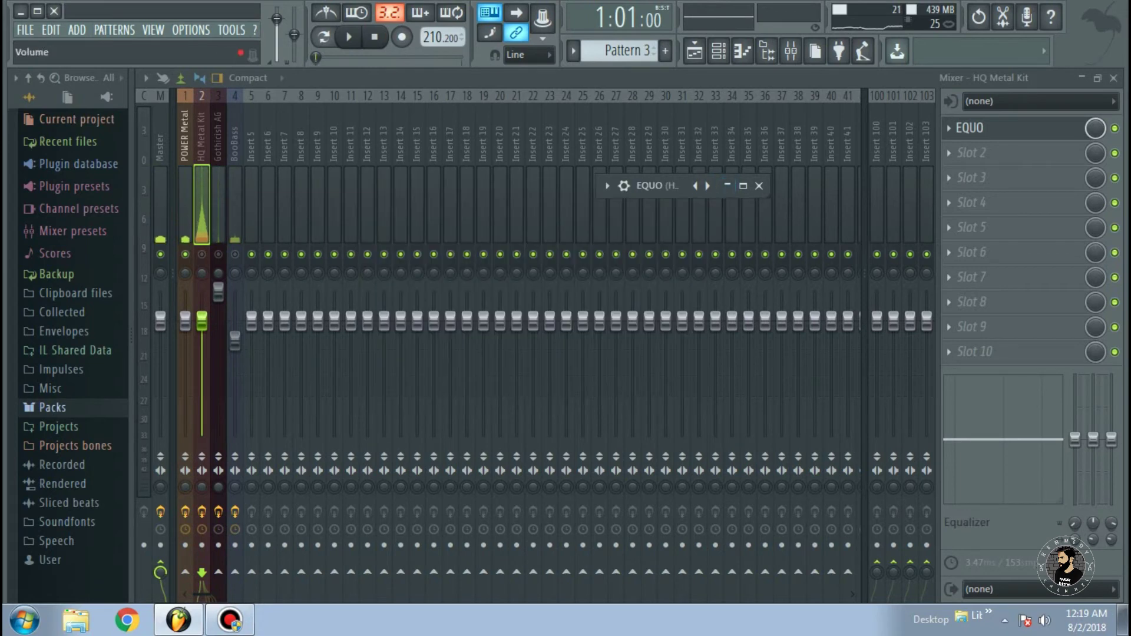
- Mute POWER Metal and unmute BooBass in the mixer, play it isolated with the EQUO graph in view, and minimize EQUO after stopping
{"action": "left_click", "coordinate": [185, 255]}
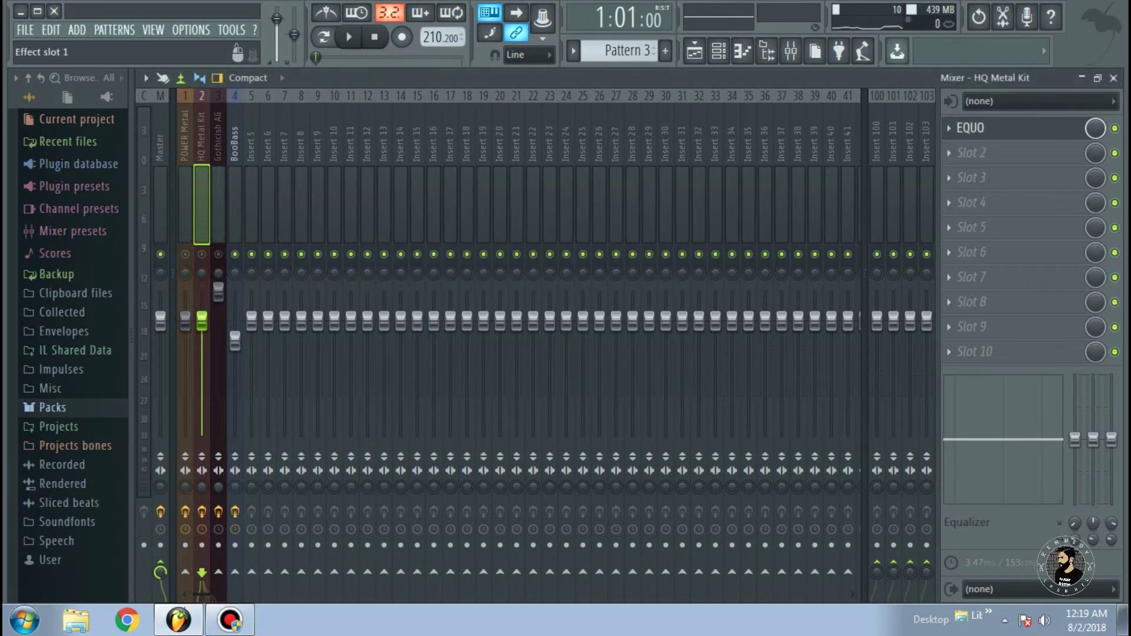
{"action": "left_click", "coordinate": [349, 37]}
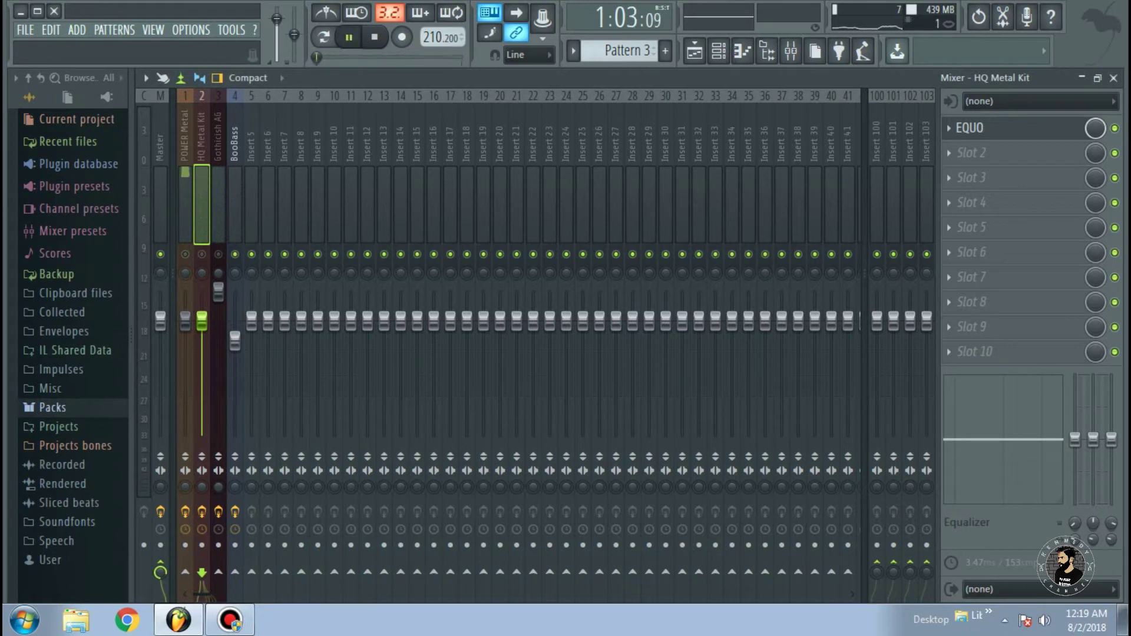
{"action": "left_click", "coordinate": [970, 128]}
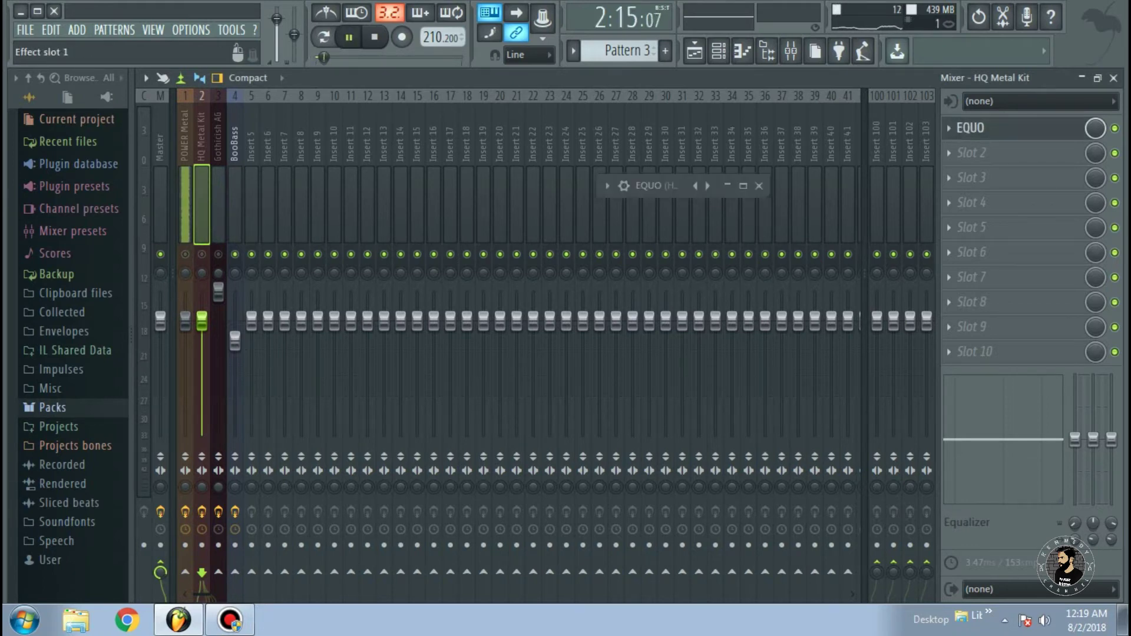
{"action": "left_click", "coordinate": [745, 185]}
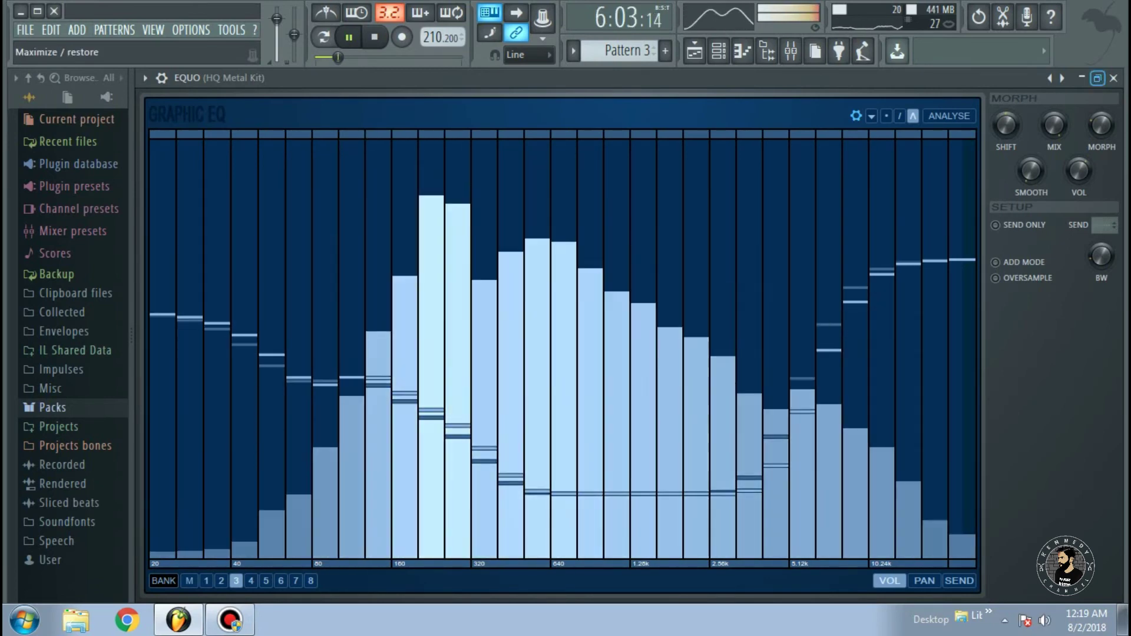
{"action": "left_click", "coordinate": [1097, 77]}
{"action": "left_click_drag", "start_coordinate": [508, 175], "coordinate": [519, 171]}
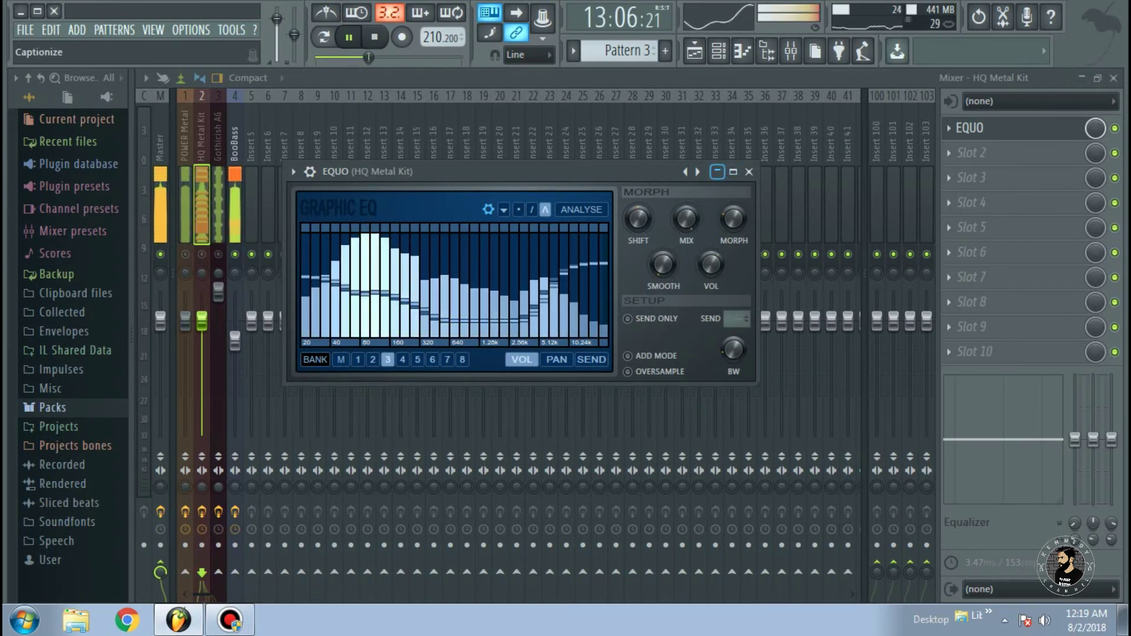
{"action": "key", "text": "space"}
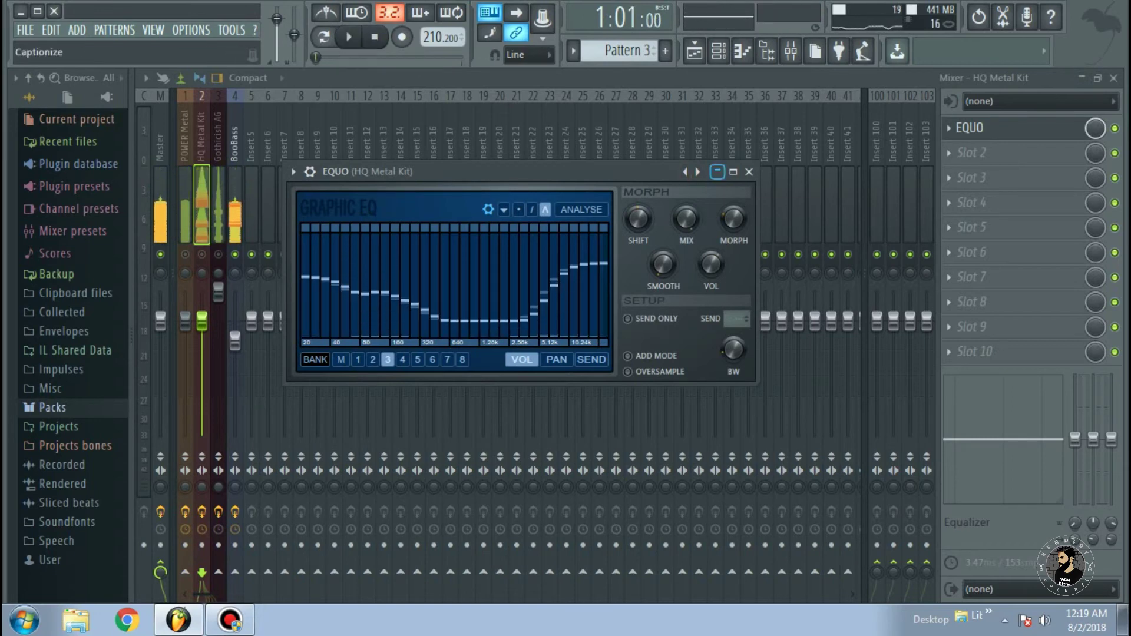
{"action": "left_click", "coordinate": [717, 171]}
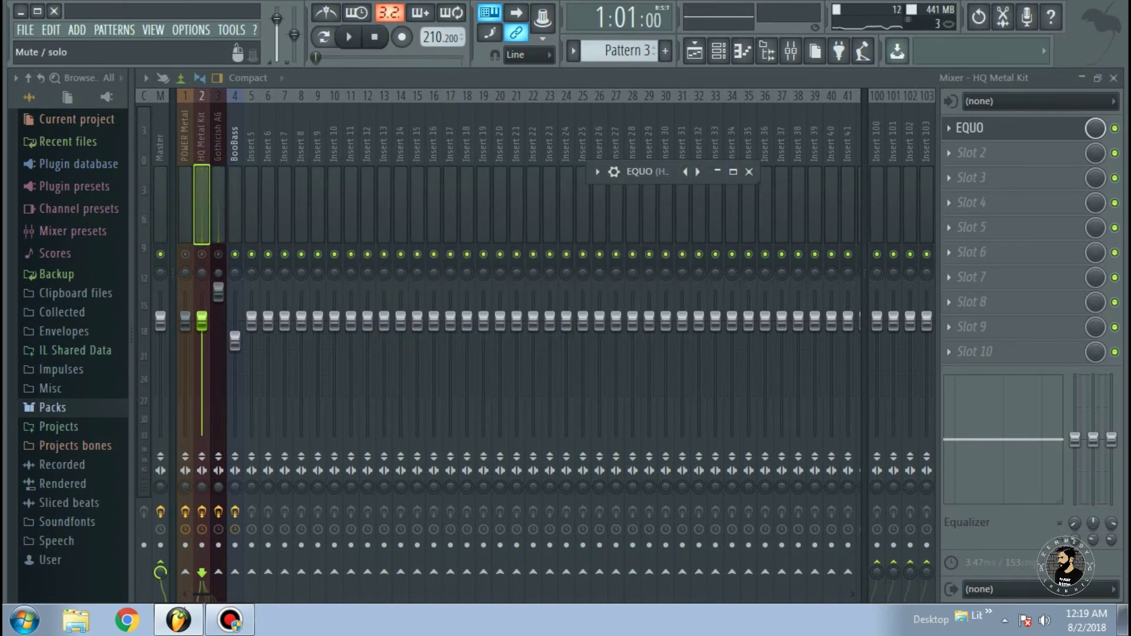
- Swap the audible mixer track from BooBass to track 3, play it with EQUO open, and minimize EQUO after stopping
{"action": "left_click", "coordinate": [235, 254]}
{"action": "key", "text": "space"}
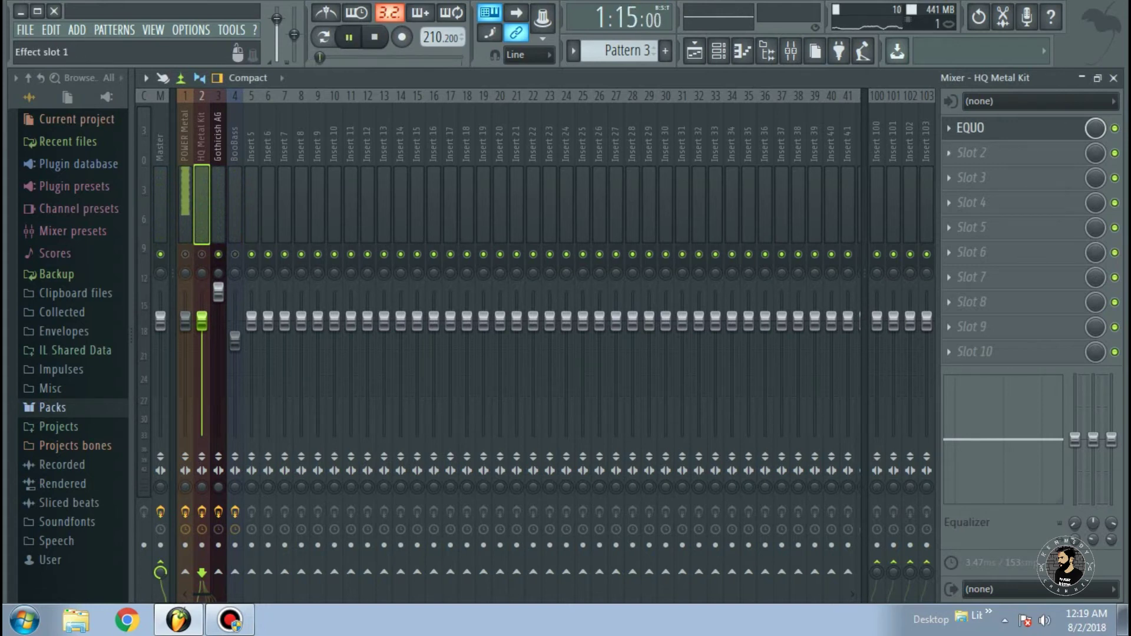
{"action": "left_click", "coordinate": [971, 128]}
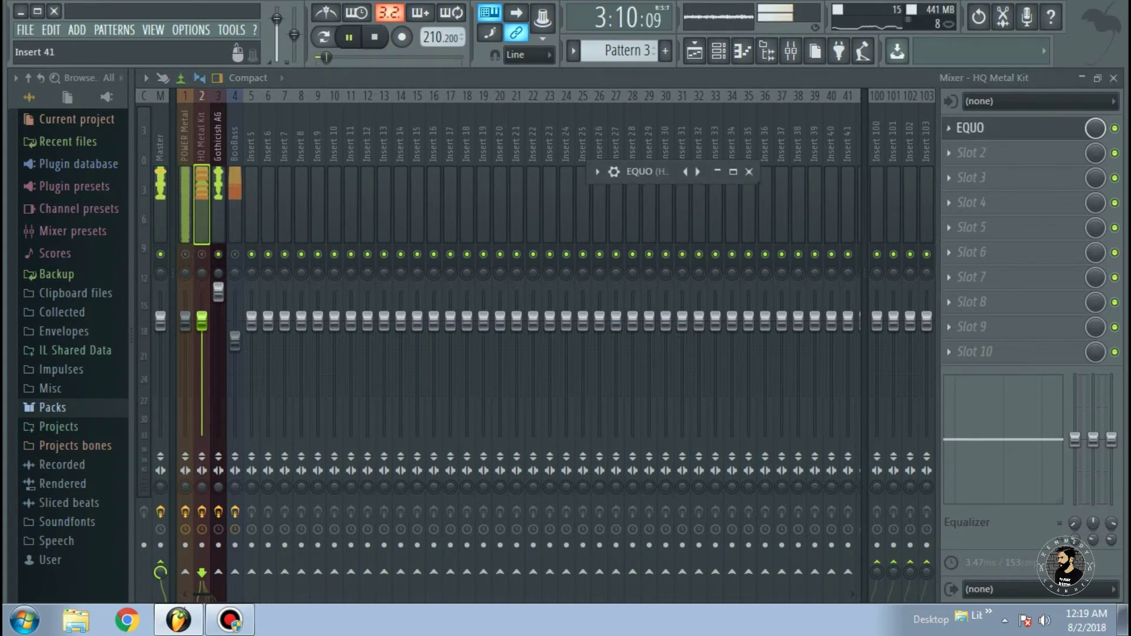
{"action": "left_click", "coordinate": [717, 172]}
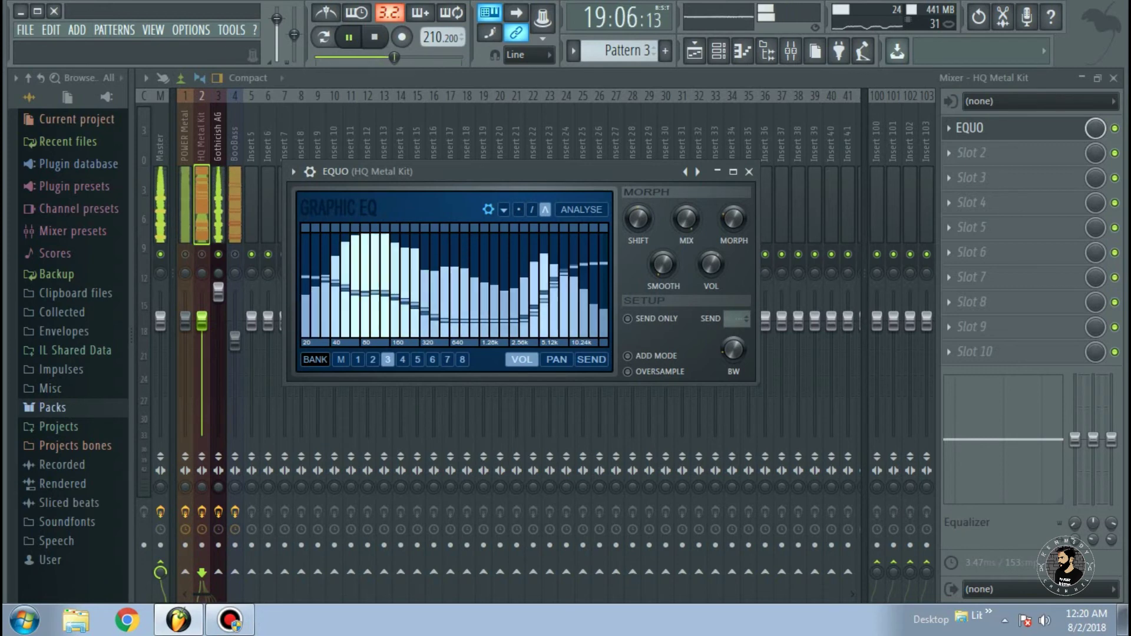
{"action": "left_click", "coordinate": [374, 37]}
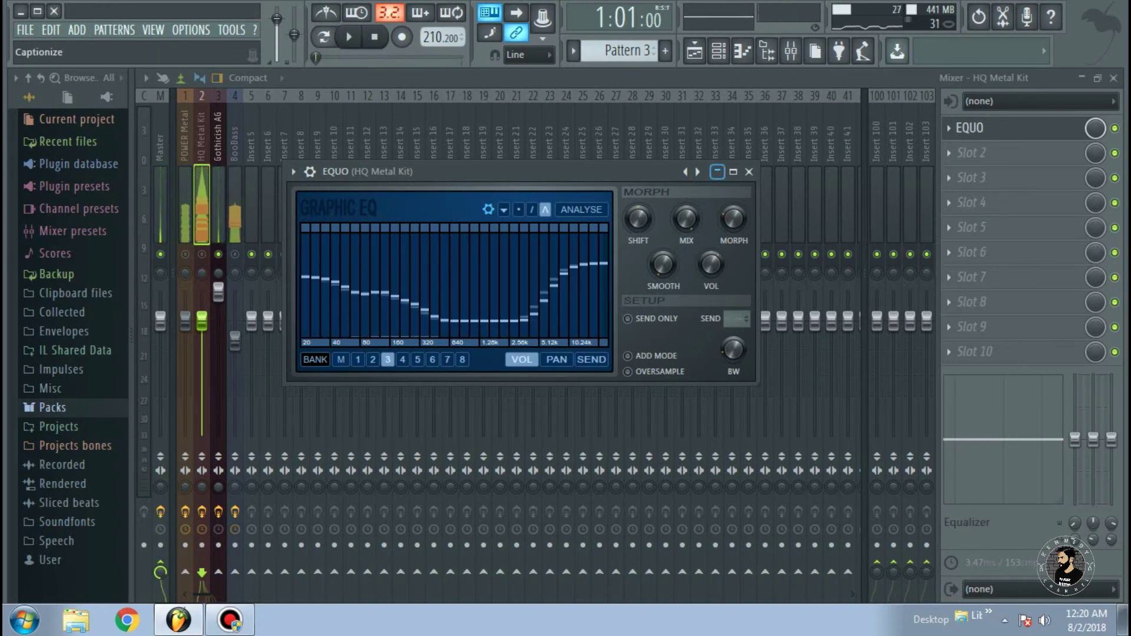
{"action": "left_click", "coordinate": [717, 171]}
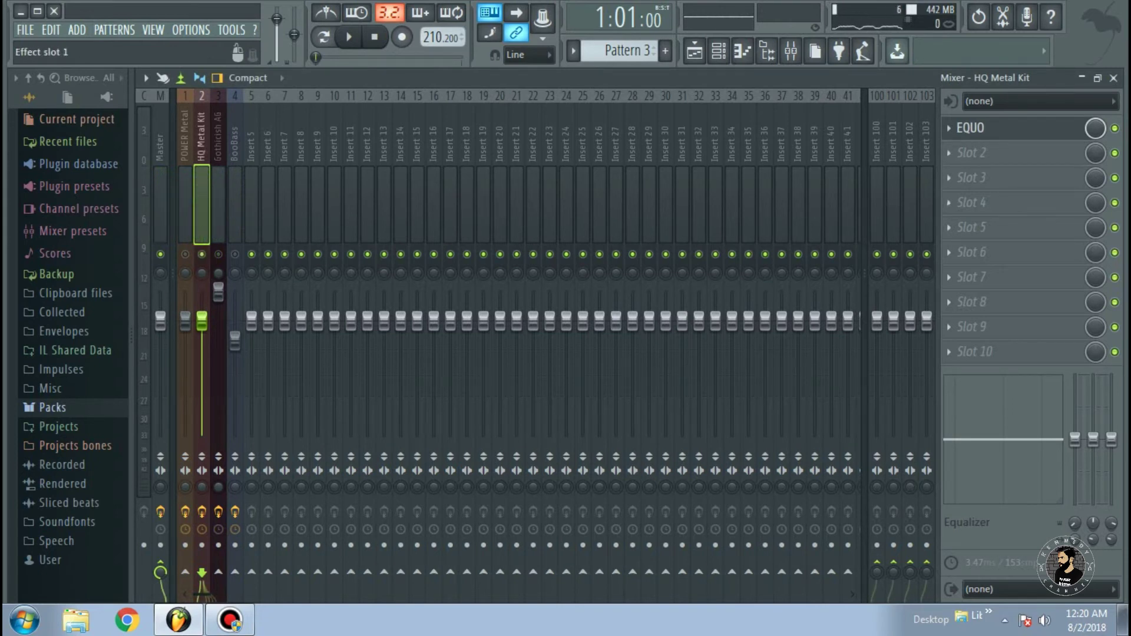
- With HQ Metal Kit as the only unmuted instrument track, play it while watching its EQUO graph, stop and minimize EQUO
{"action": "left_click", "coordinate": [992, 128]}
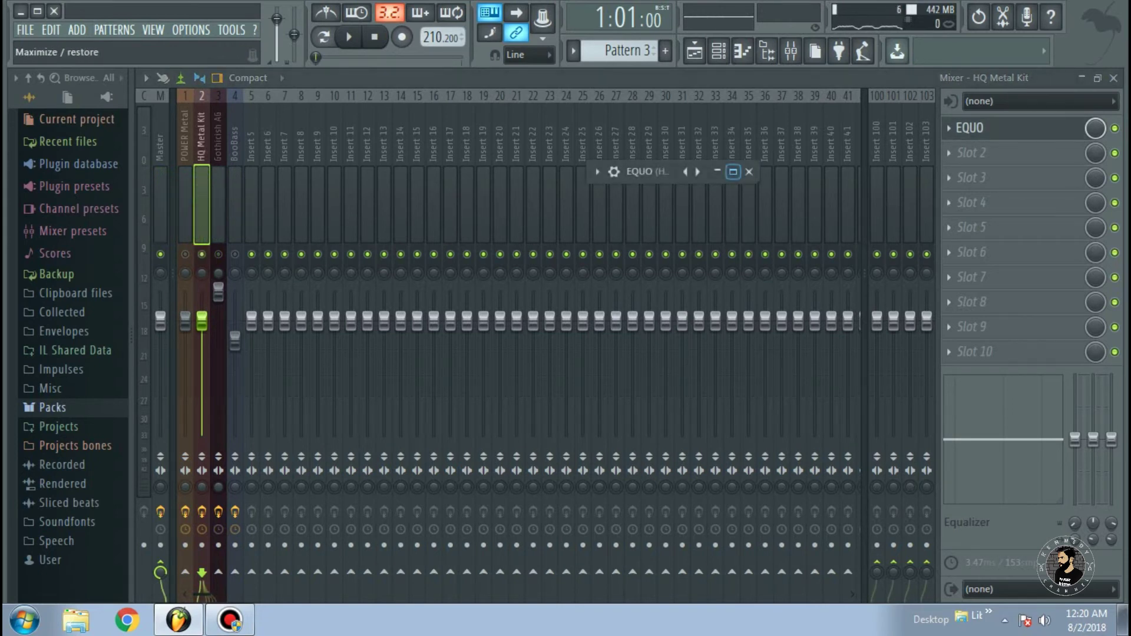
{"action": "left_click", "coordinate": [717, 171]}
{"action": "left_click_drag", "start_coordinate": [612, 172], "coordinate": [601, 171]}
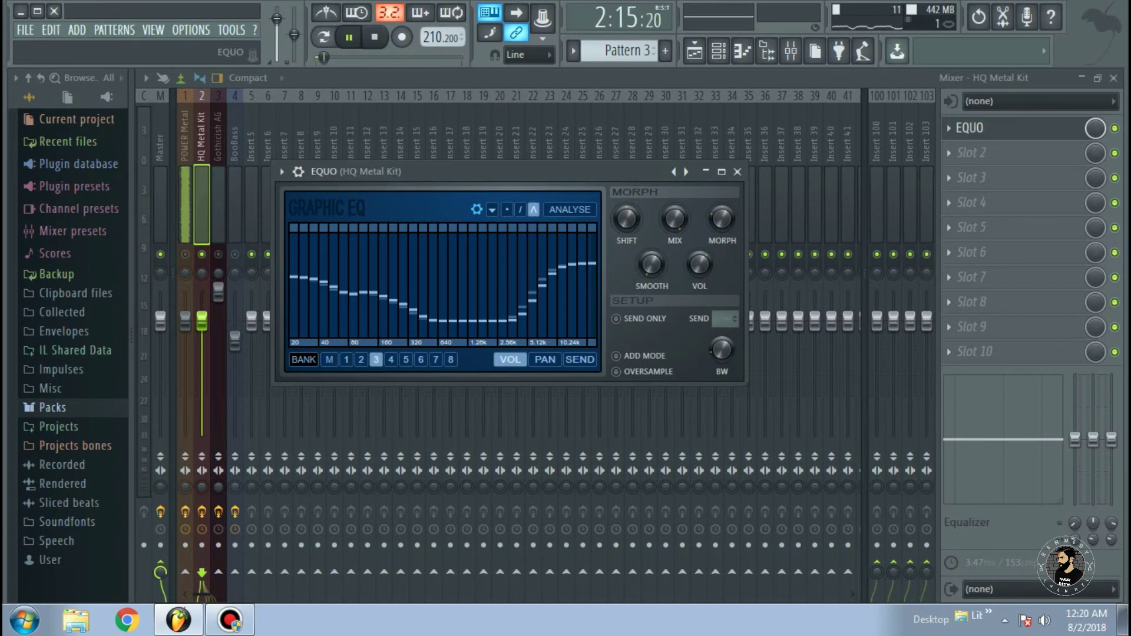
{"action": "left_click_drag", "start_coordinate": [601, 172], "coordinate": [622, 163]}
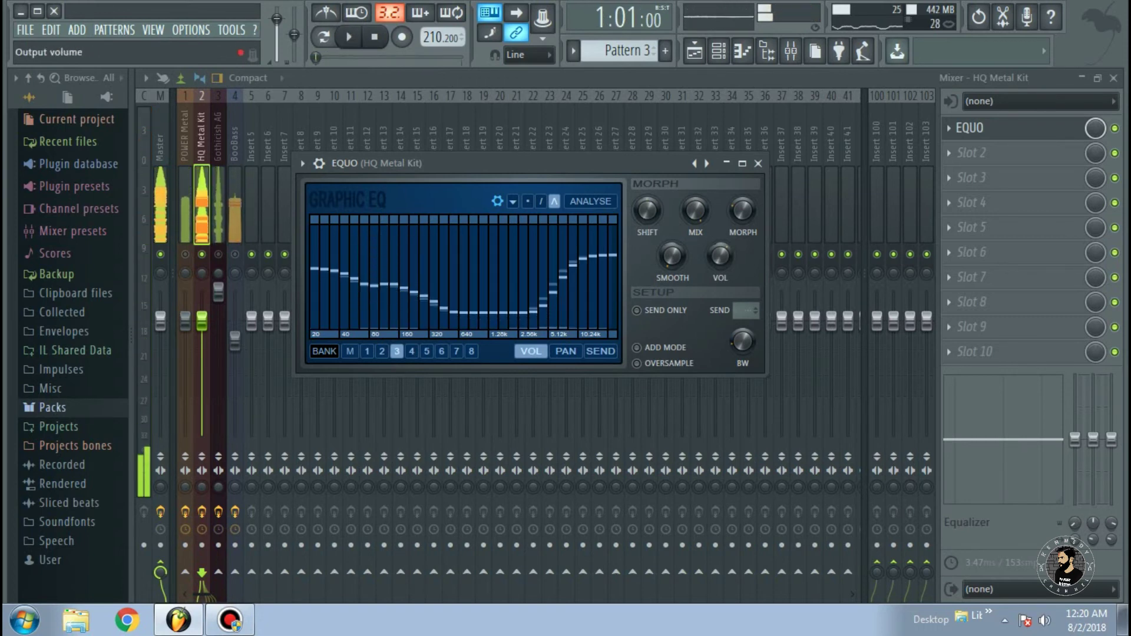
{"action": "left_click", "coordinate": [726, 164]}
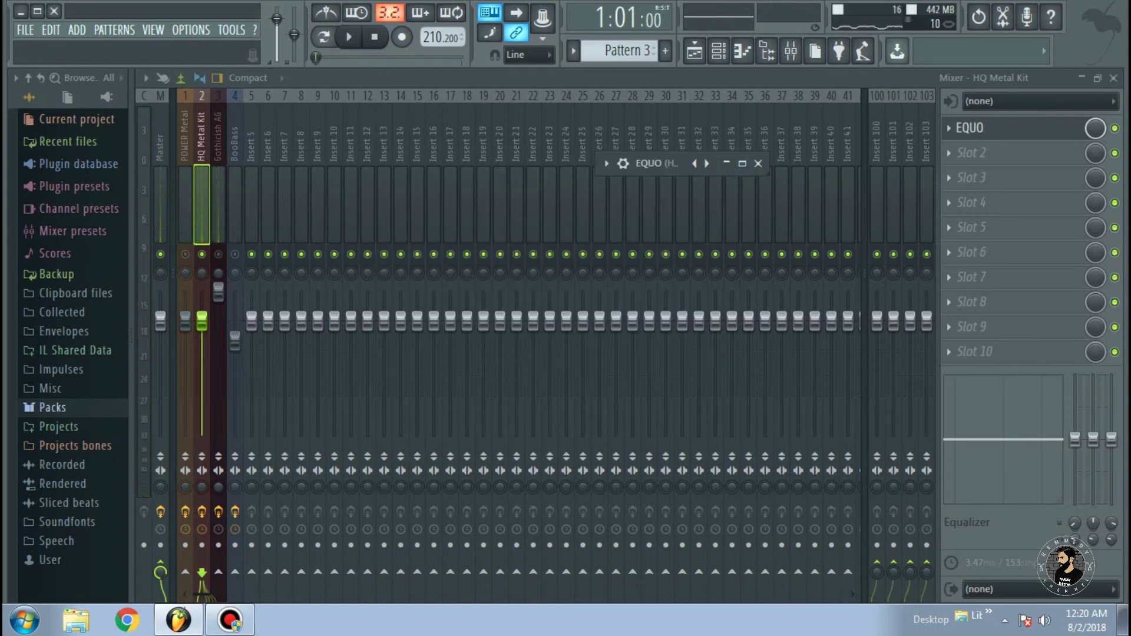
- Close the mixer, zoom the playlist so the whole arrangement through bar 34 fits the view, and stop the brief playback
{"action": "left_click", "coordinate": [1081, 77]}
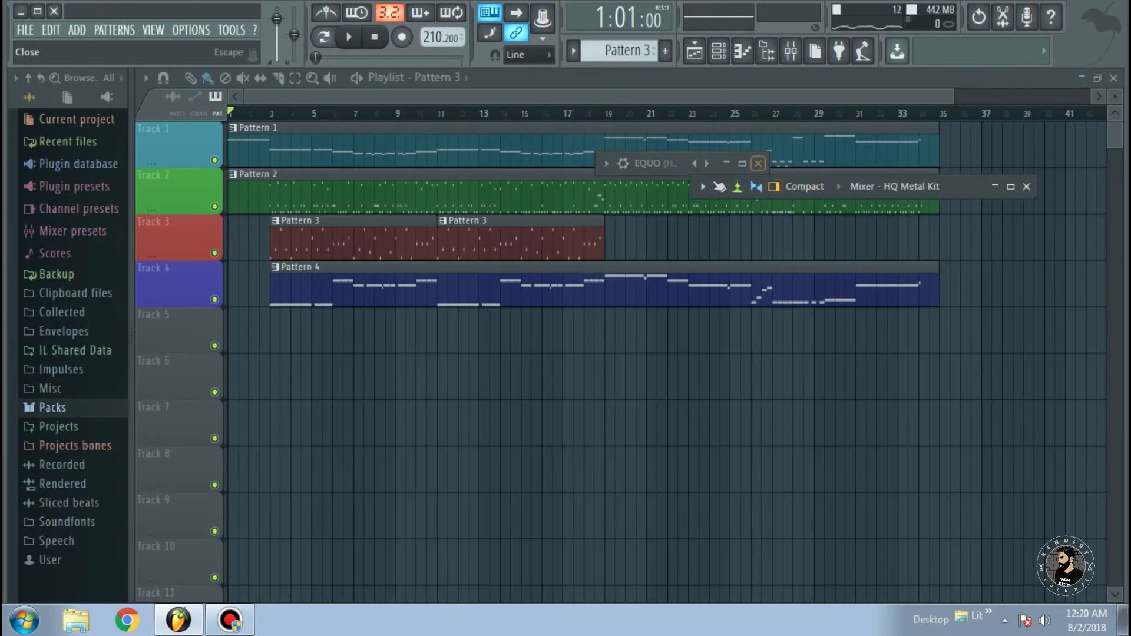
{"action": "left_click", "coordinate": [1026, 186]}
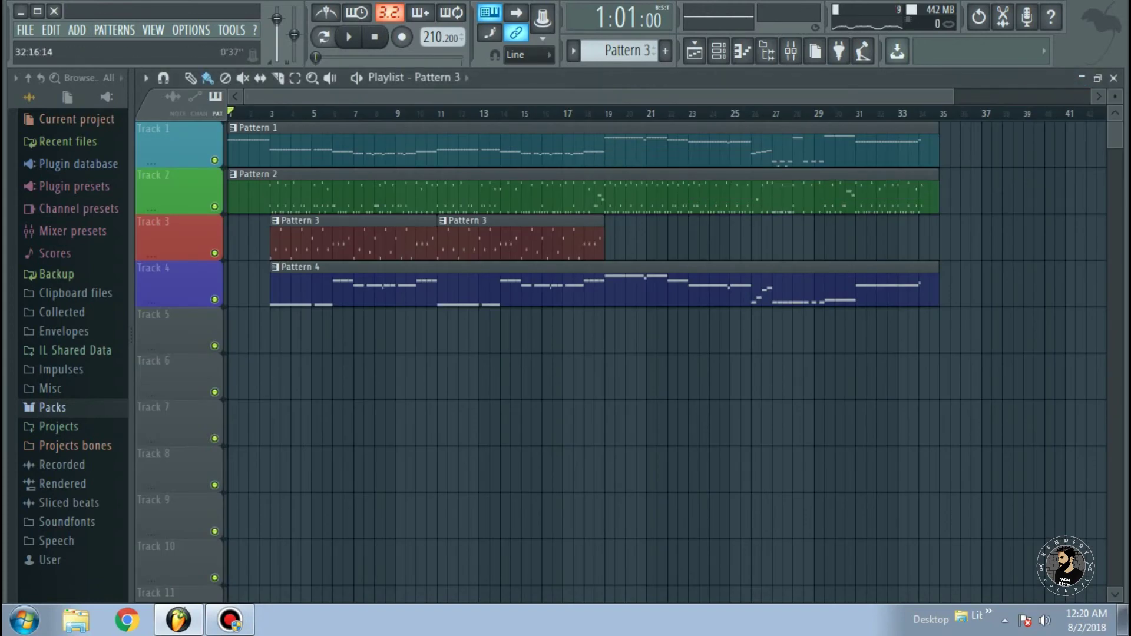
{"action": "left_click_drag", "start_coordinate": [952, 96], "coordinate": [824, 96]}
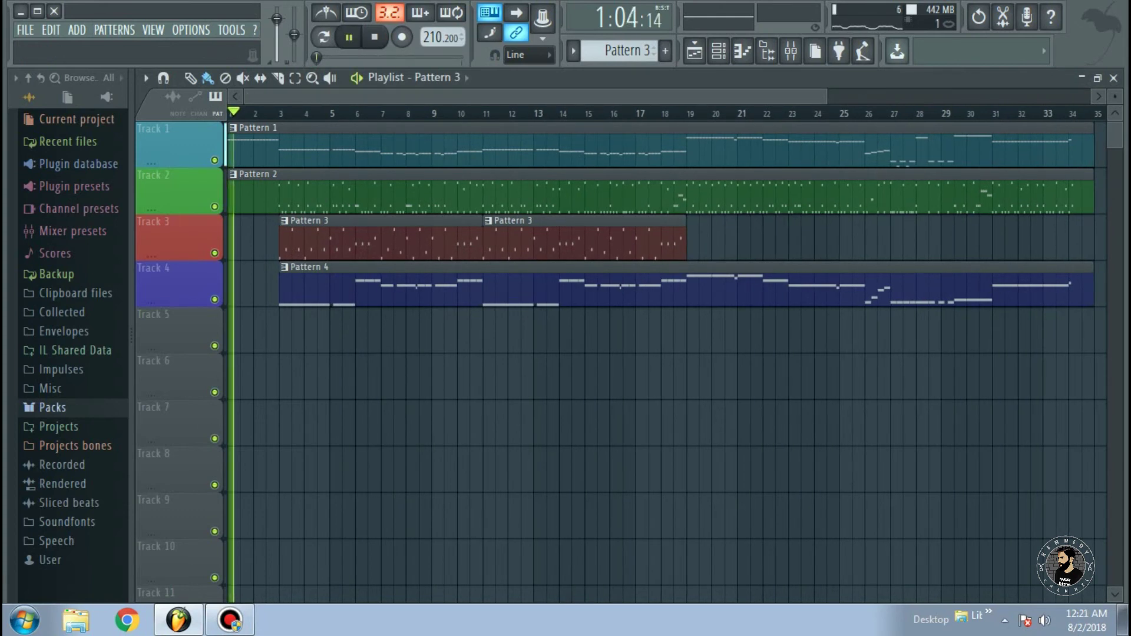
{"action": "key", "text": "space"}
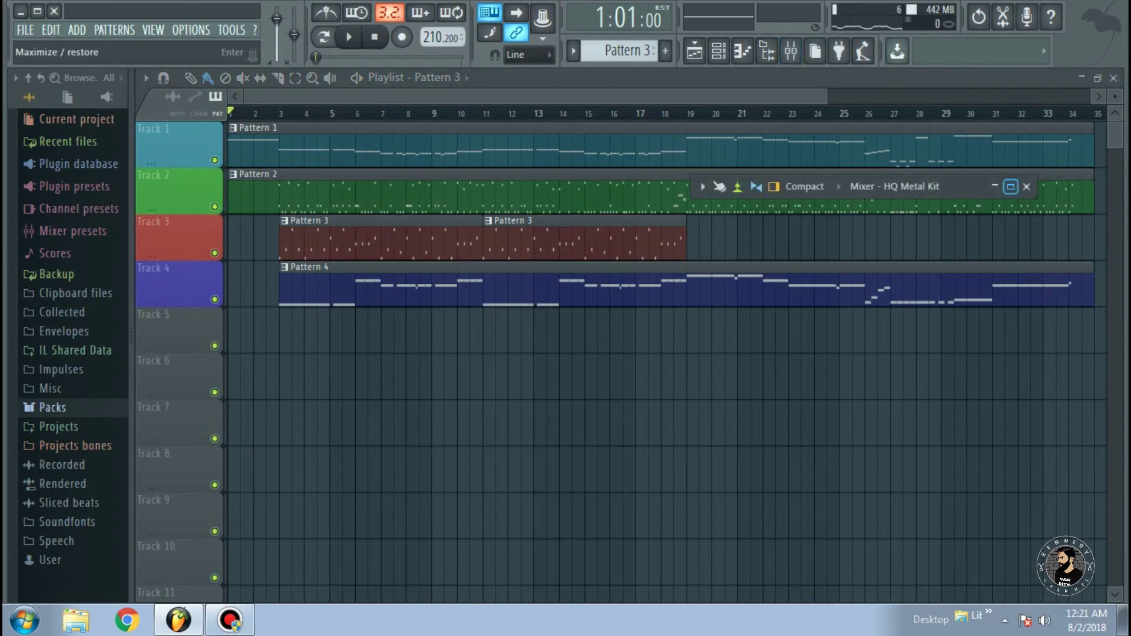
- Unmute the POWER Metal, track 3 and BooBass tracks in the mixer and minimize it clear of the playlist patterns
{"action": "left_click", "coordinate": [1010, 186]}
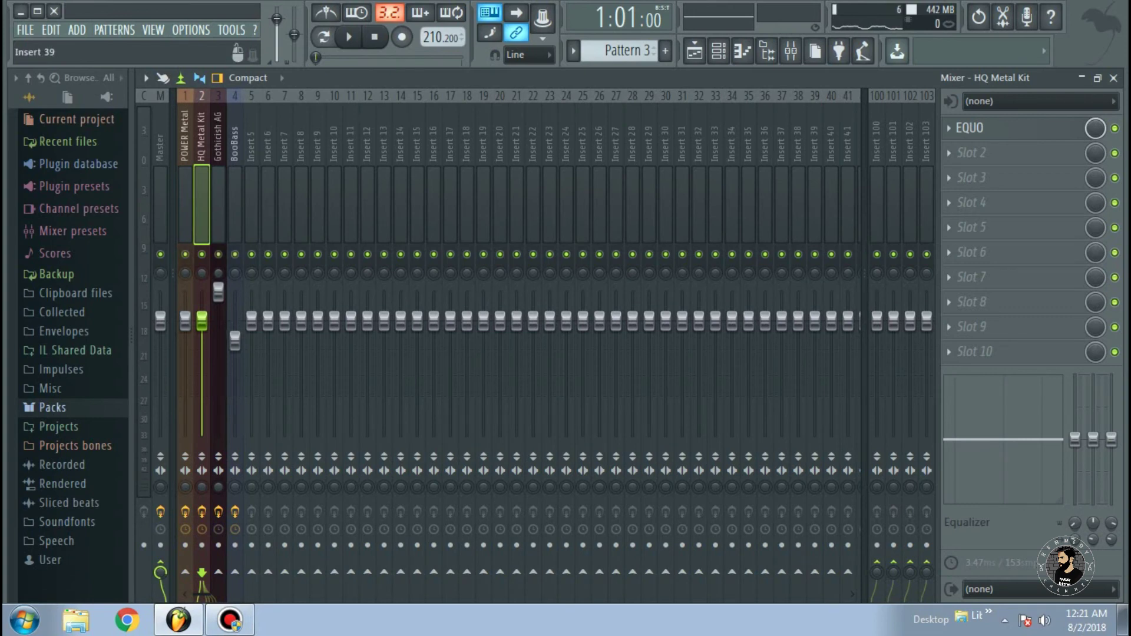
{"action": "left_click", "coordinate": [1082, 78]}
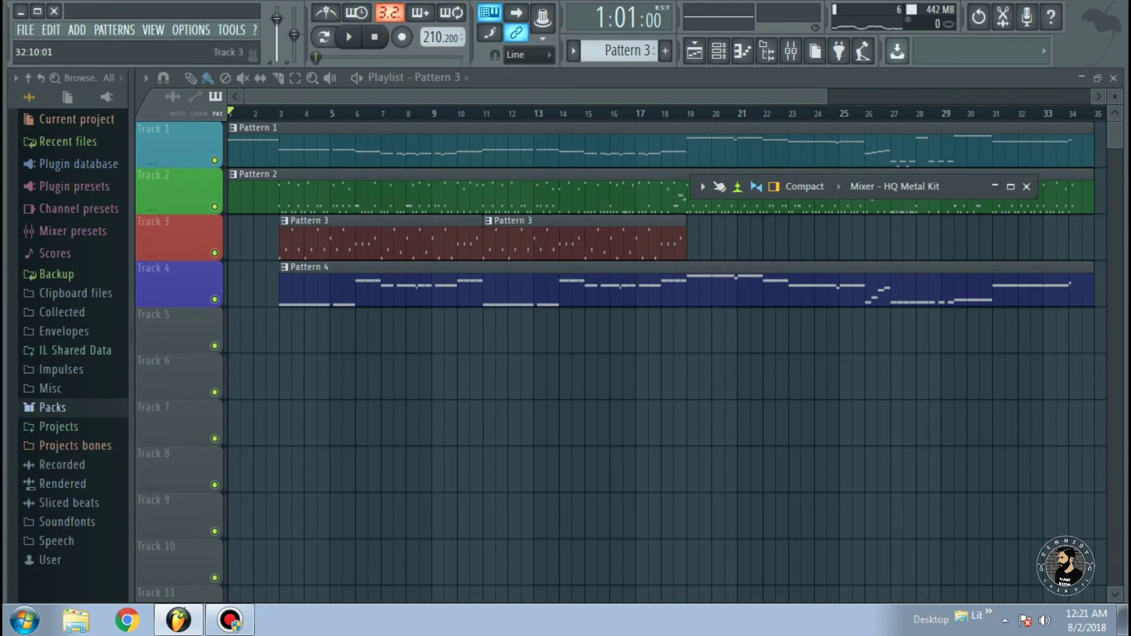
{"action": "left_click_drag", "start_coordinate": [895, 186], "coordinate": [707, 411]}
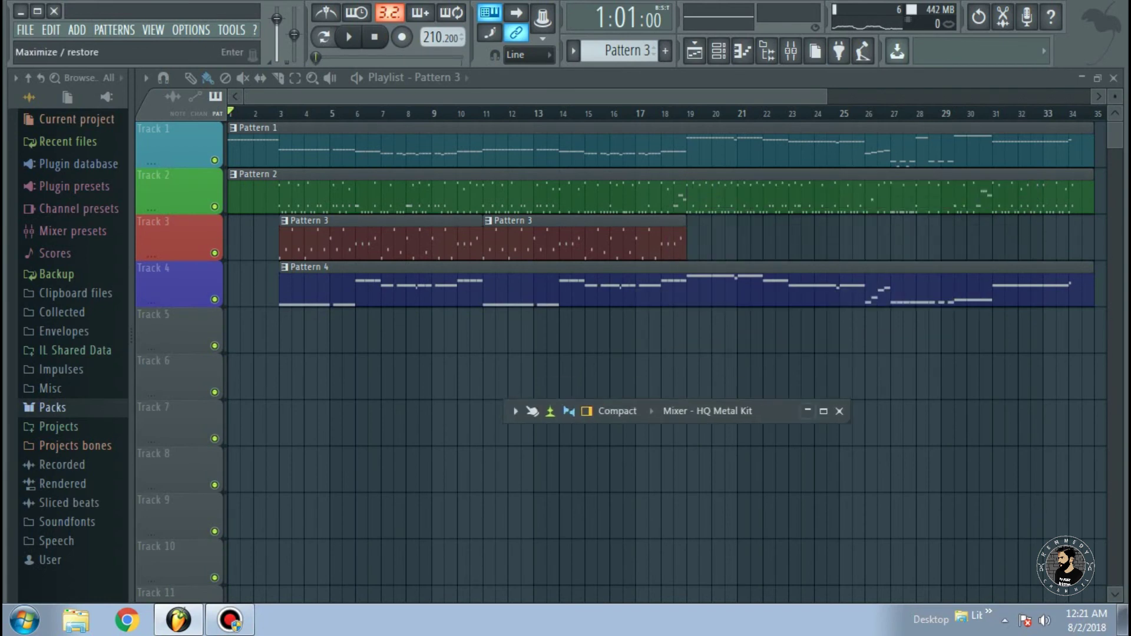
- Close the mixer and play the complete song in the playlist up to bar 33 before stopping it
{"action": "left_click", "coordinate": [839, 411]}
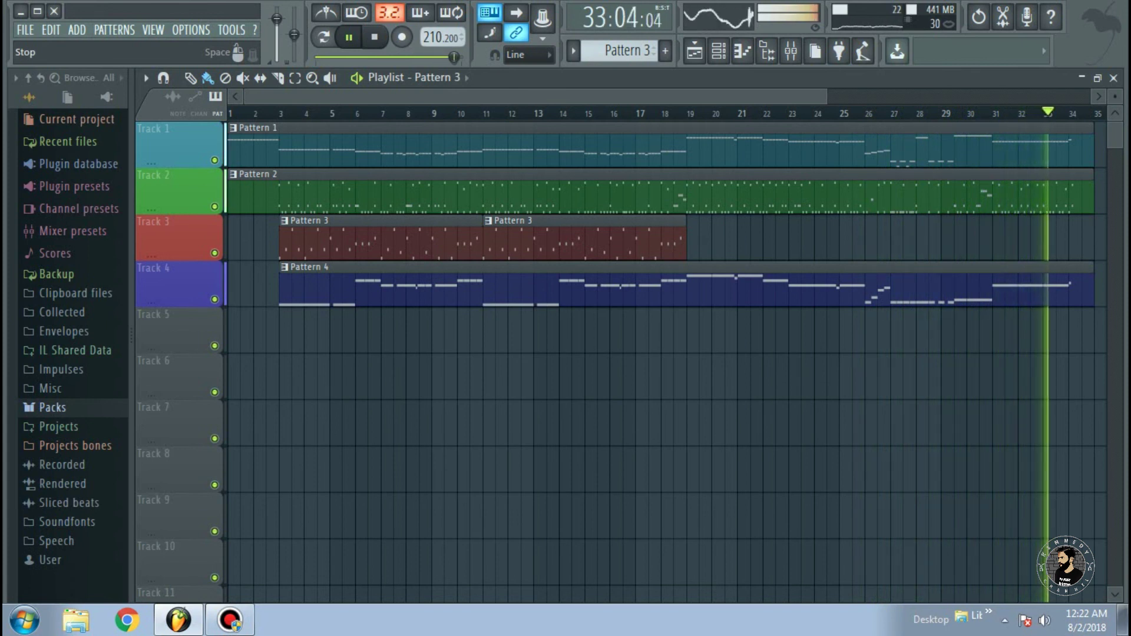
{"action": "key", "text": "space"}
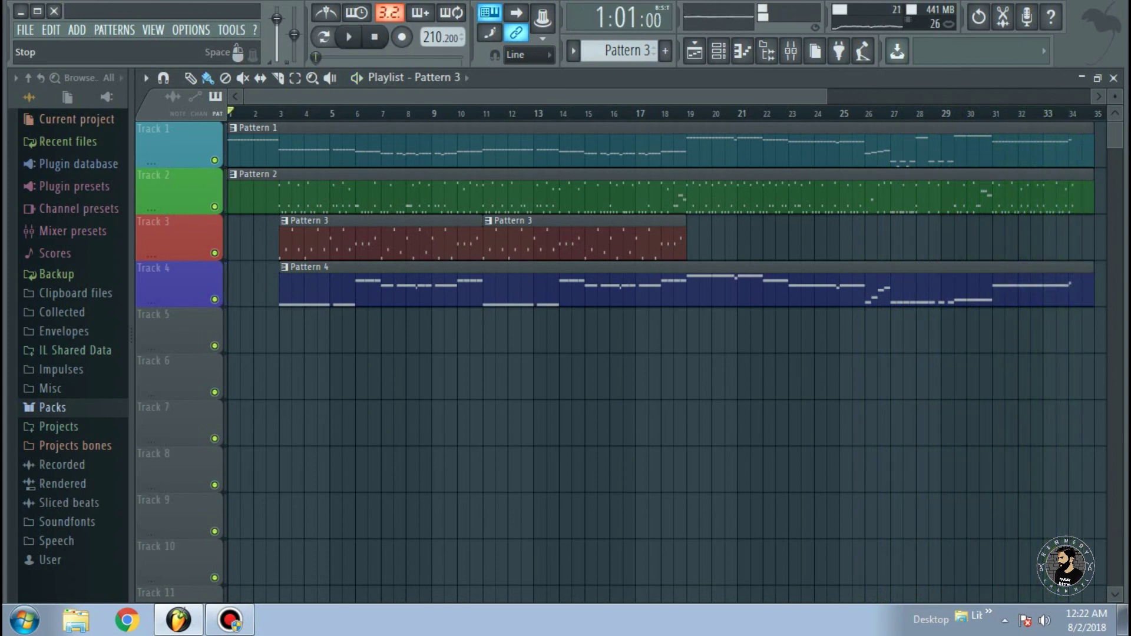